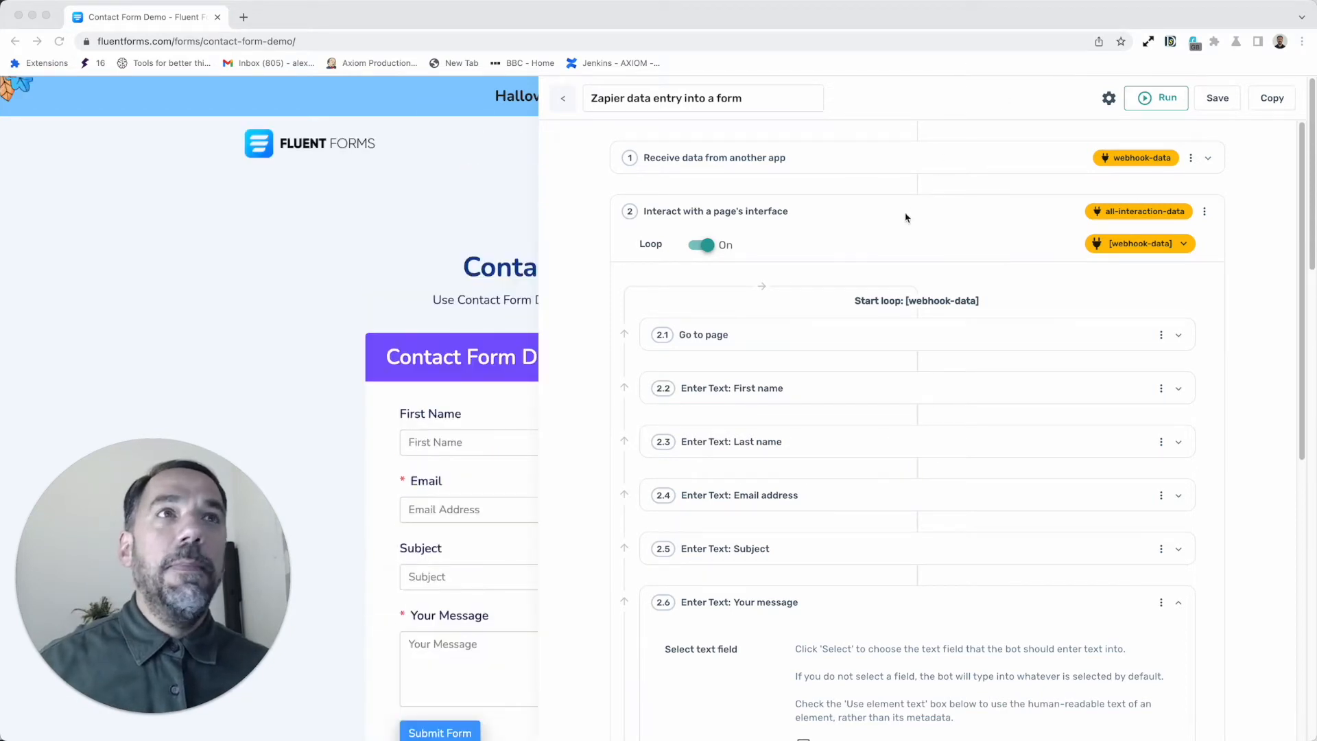
# - Test-run the automation with the desktop app, close its browser window, and stop the run
pyautogui.scroll(-2, 826, 427)
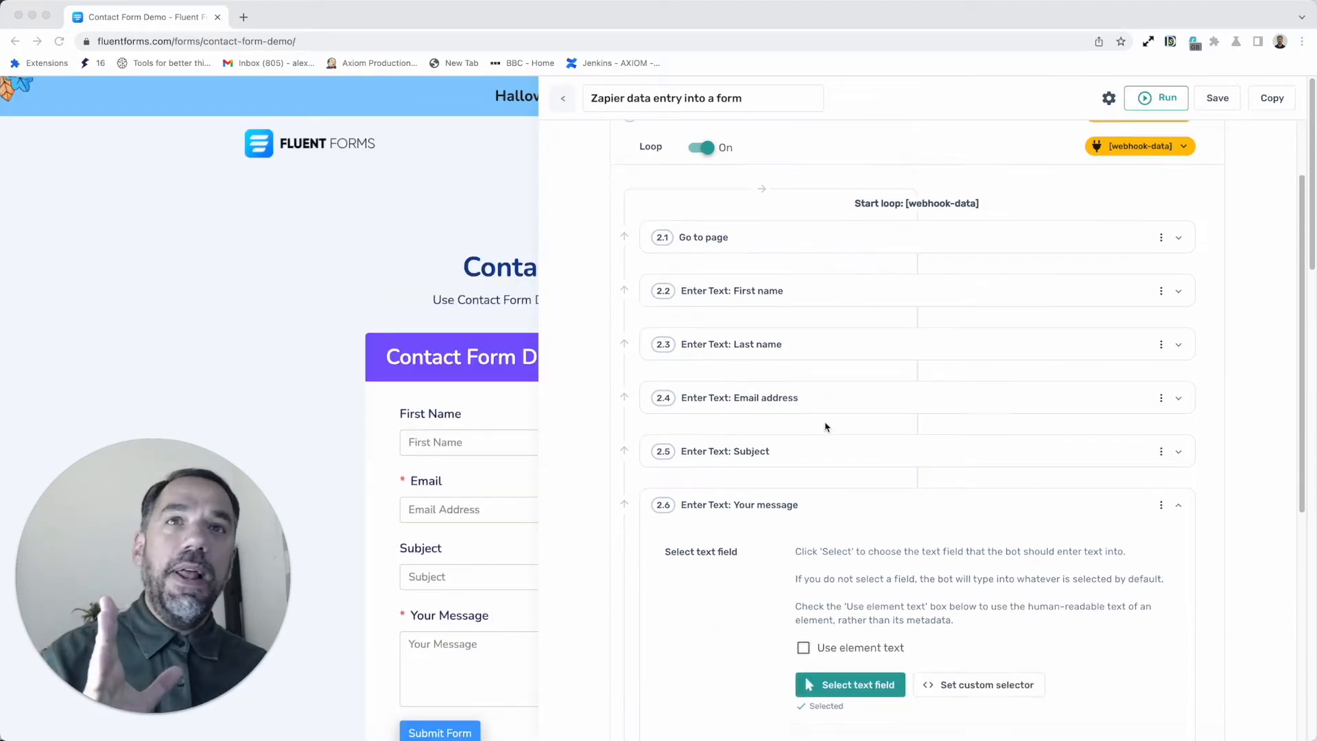
pyautogui.scroll(2, 826, 427)
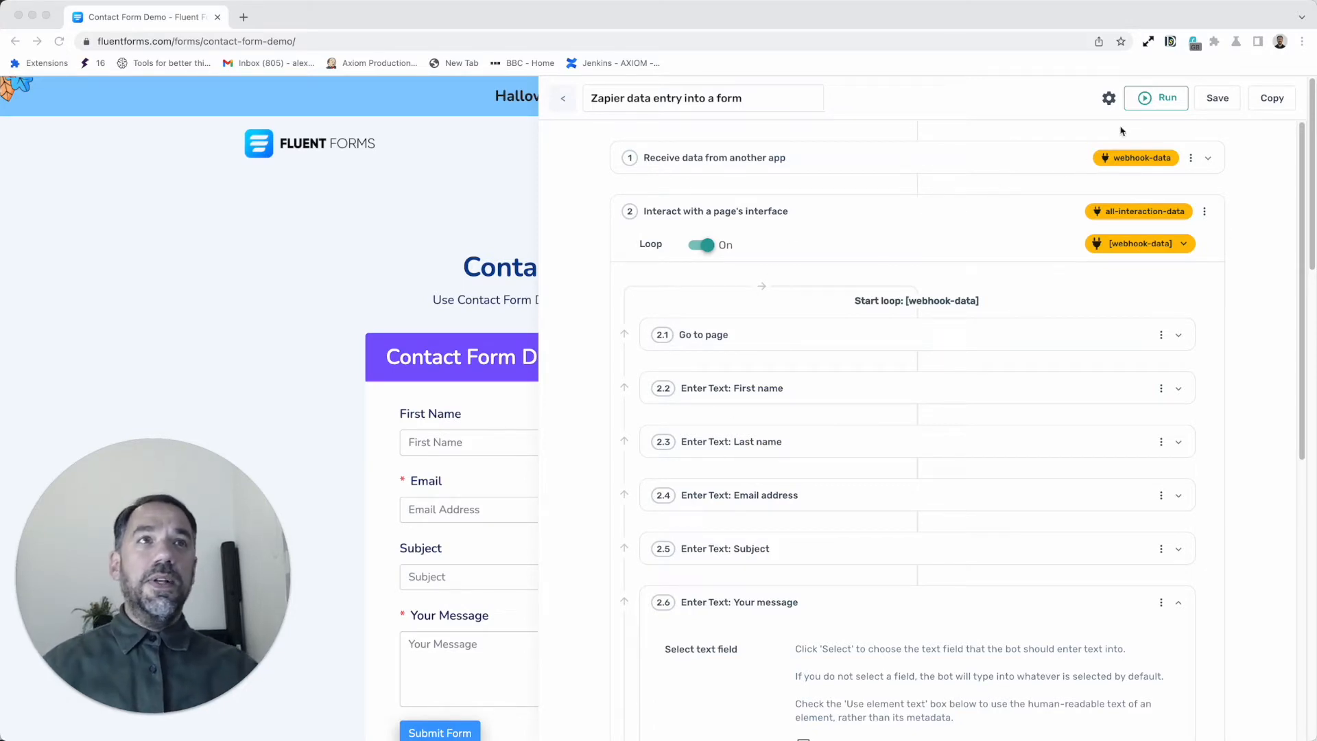
pyautogui.click(1164, 103)
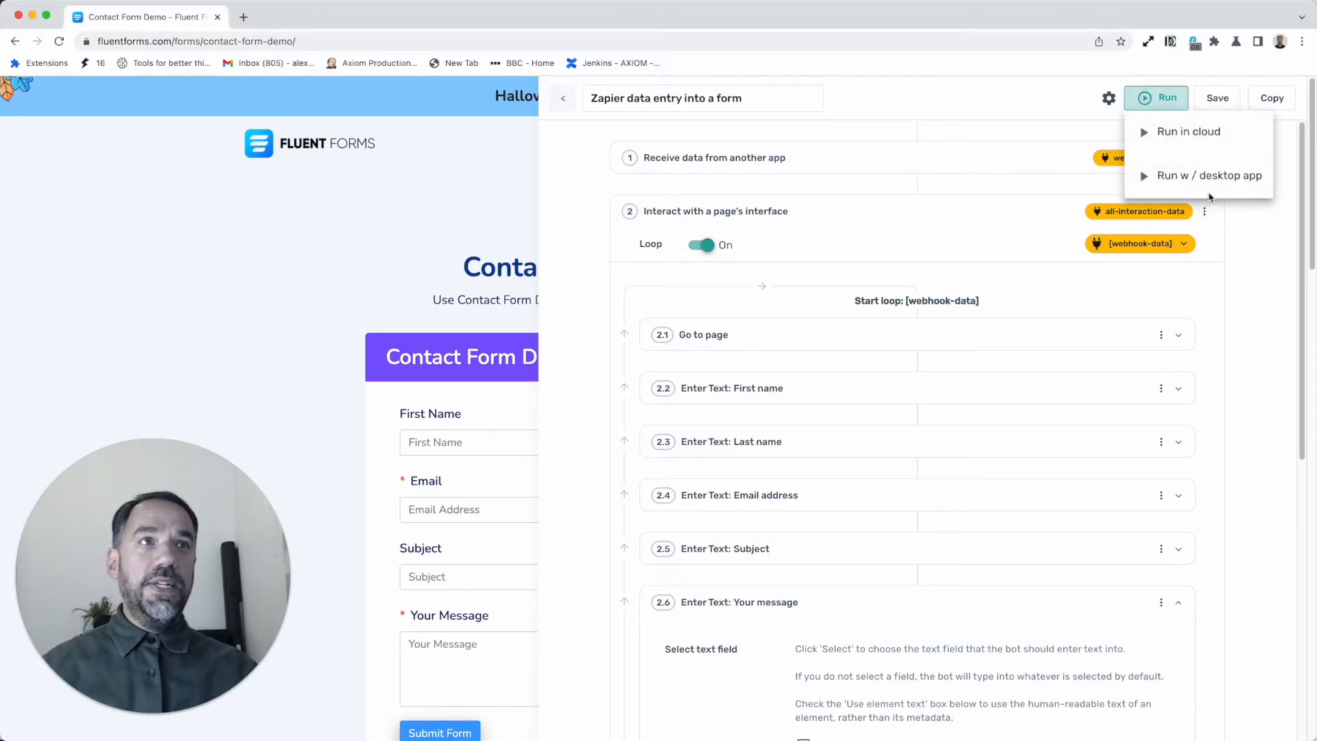
pyautogui.click(1199, 176)
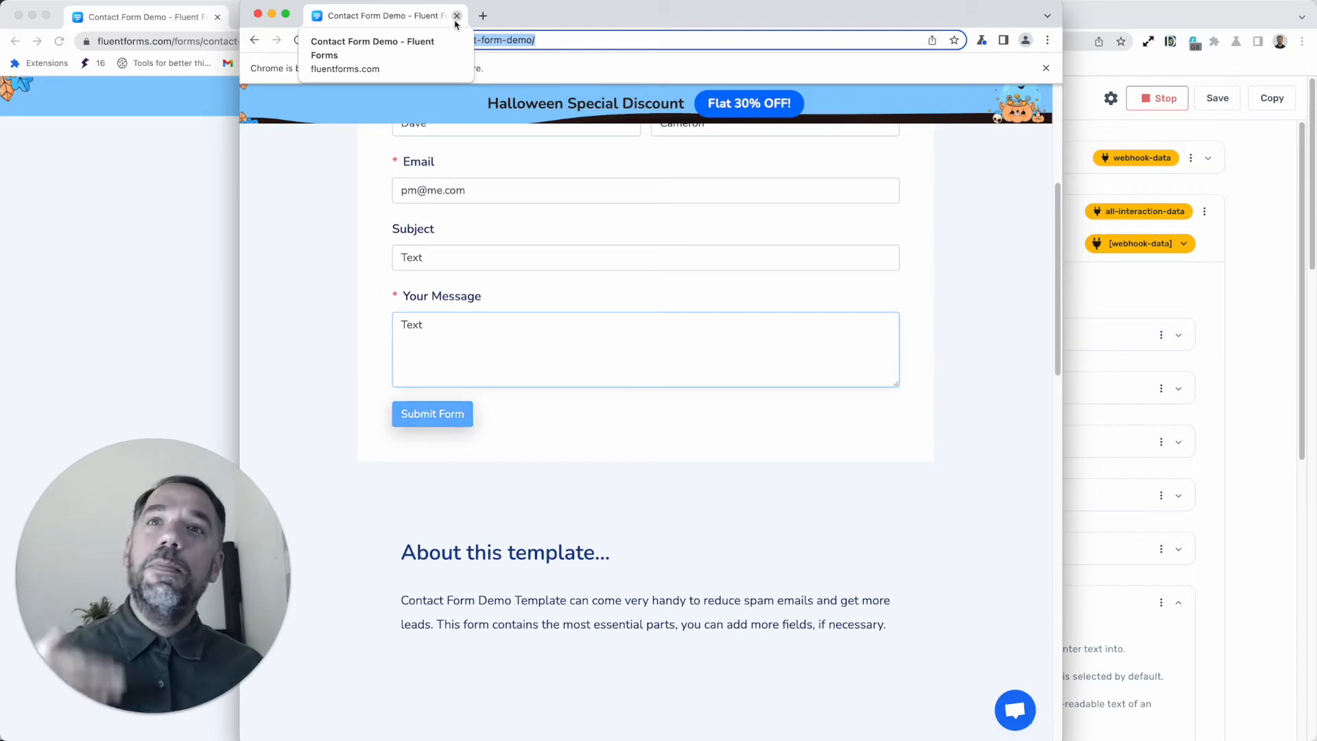
pyautogui.click(457, 16)
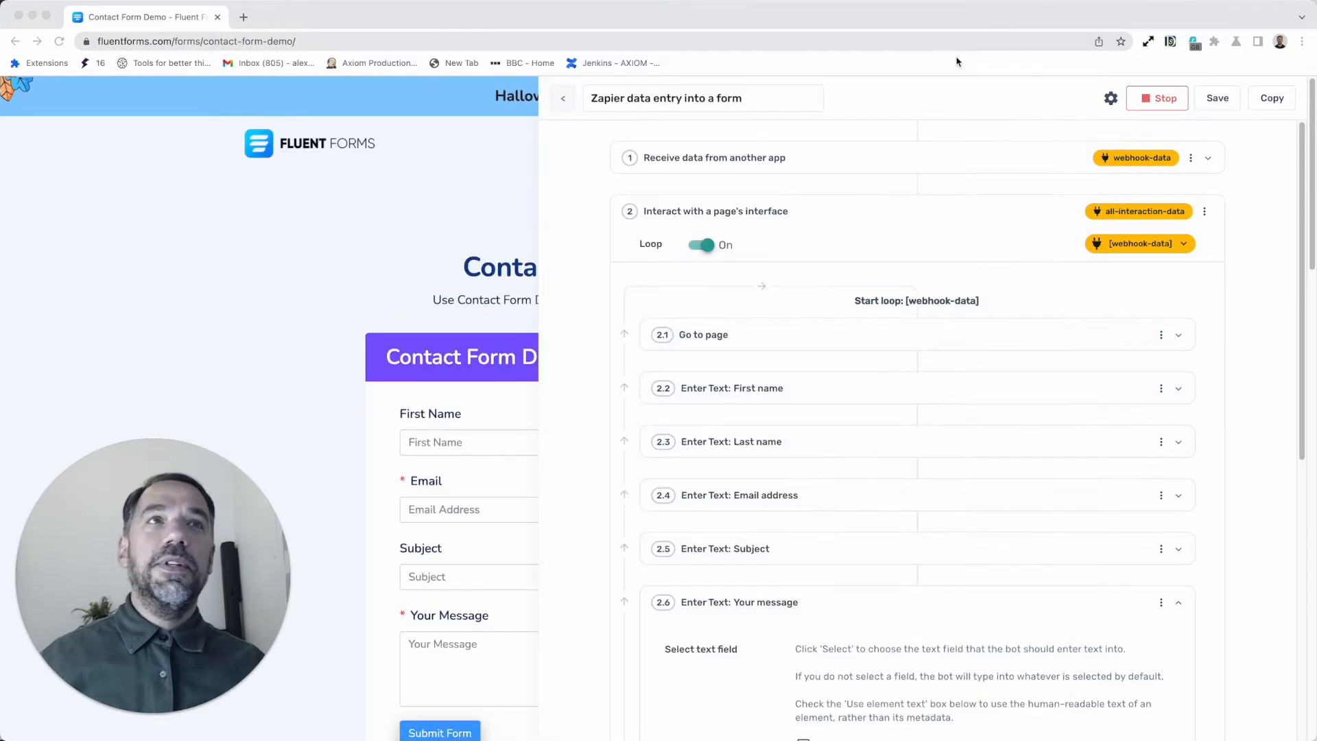
pyautogui.click(1156, 98)
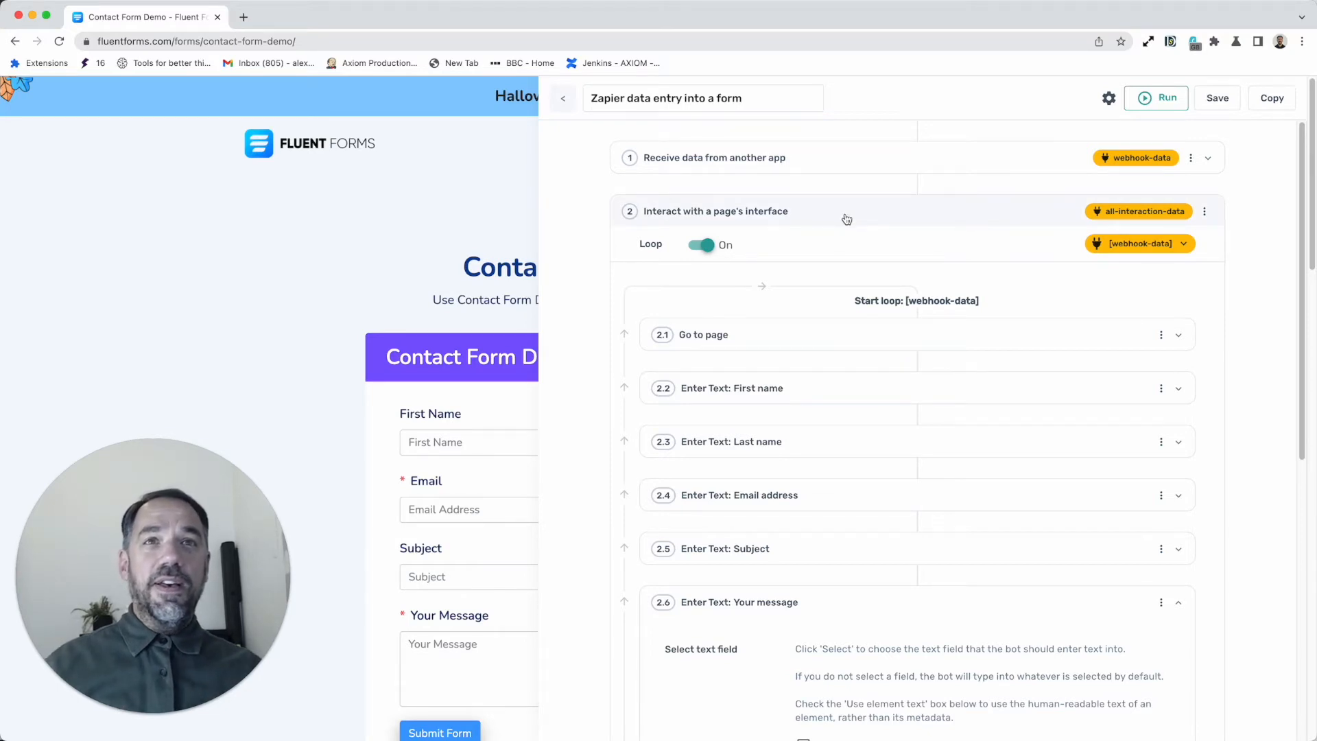
# - View the catalogue of steps that can be added before "Receive data from another app", and close it without adding one
pyautogui.click(842, 168)
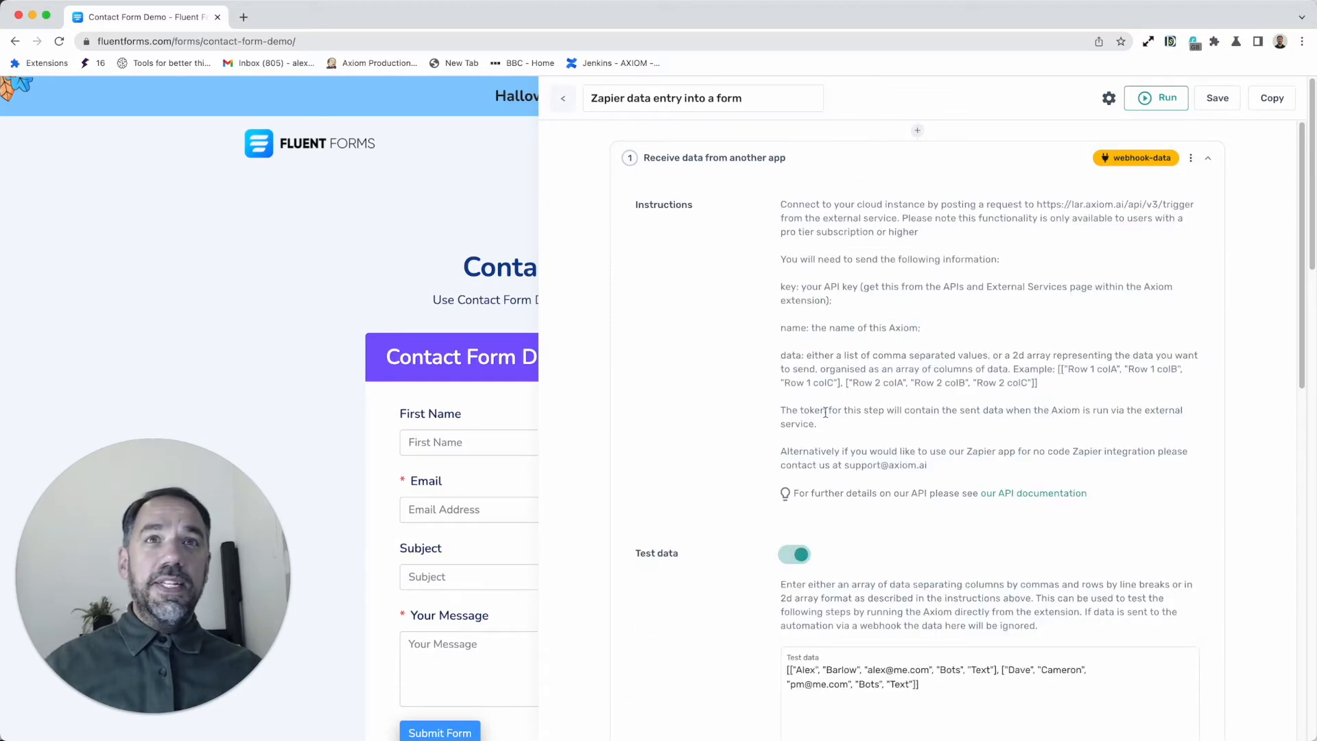
pyautogui.click(918, 130)
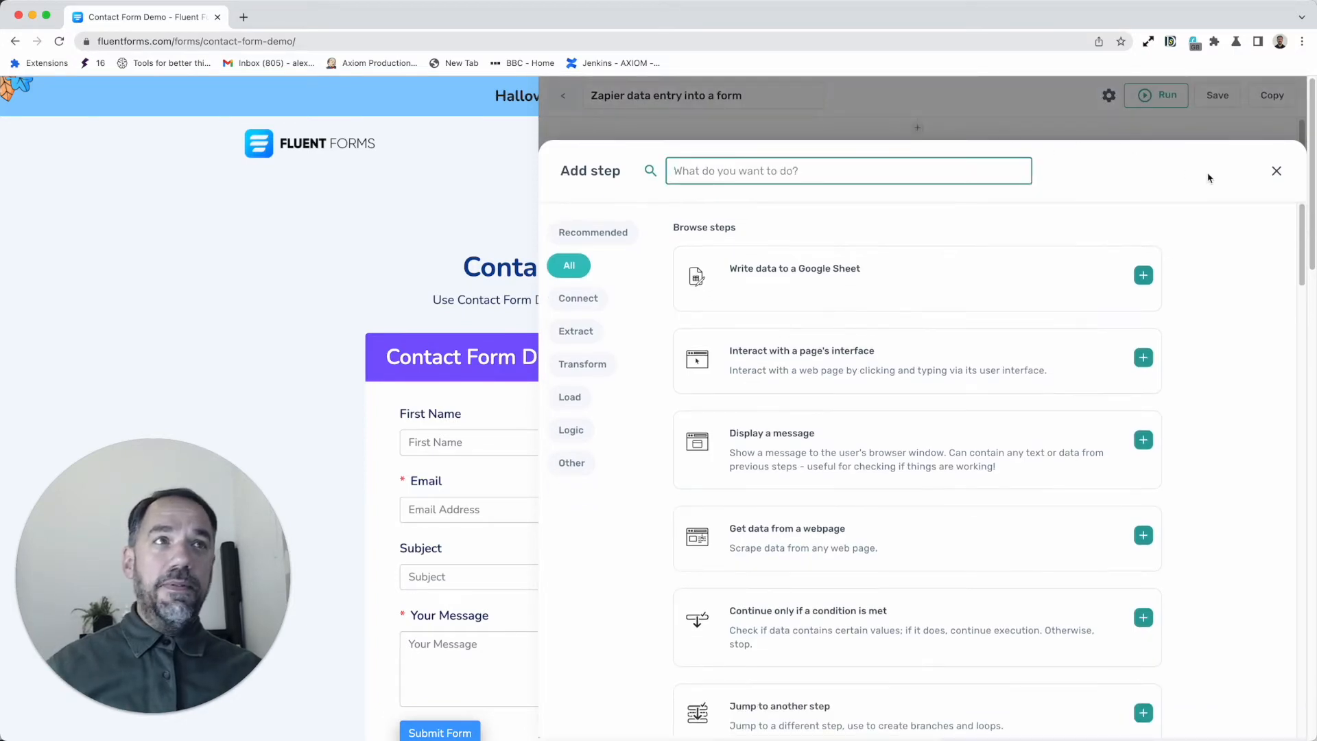
pyautogui.click(1276, 171)
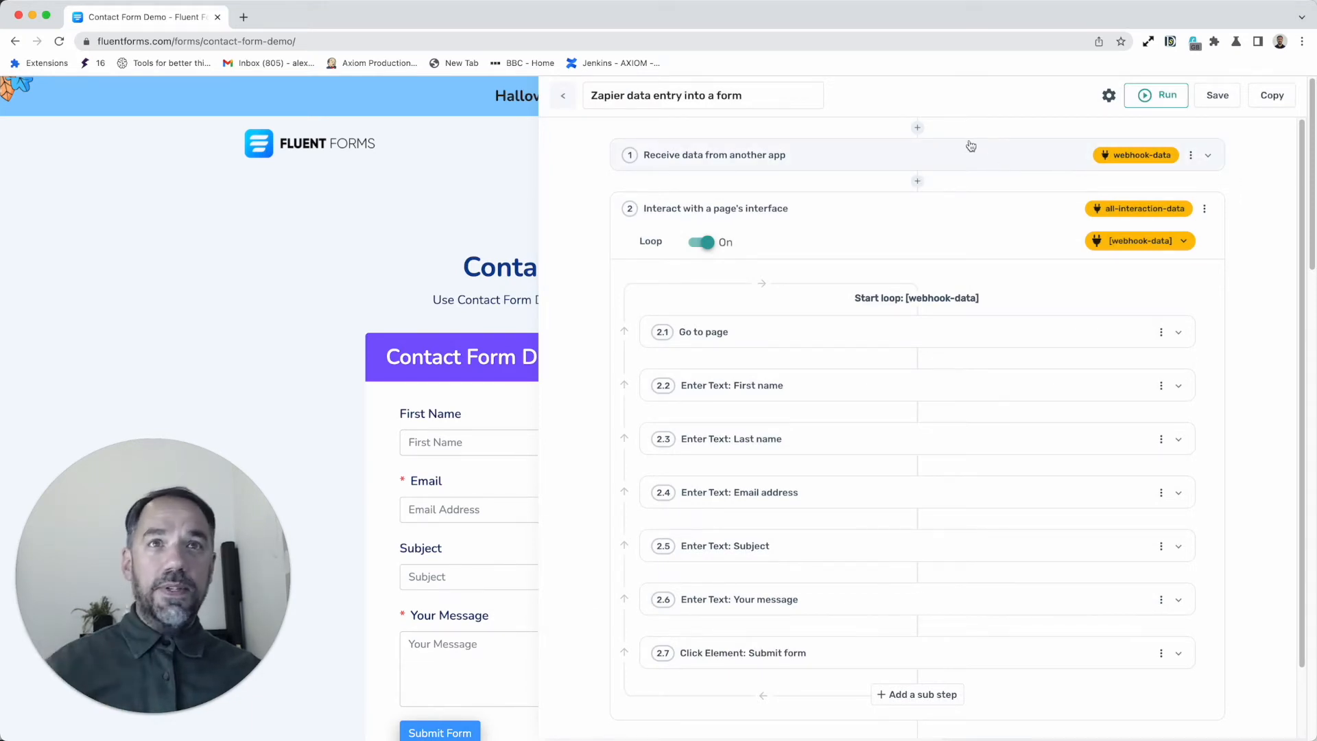
# - Review the instructions of the "Receive data from another app" step
pyautogui.click(889, 160)
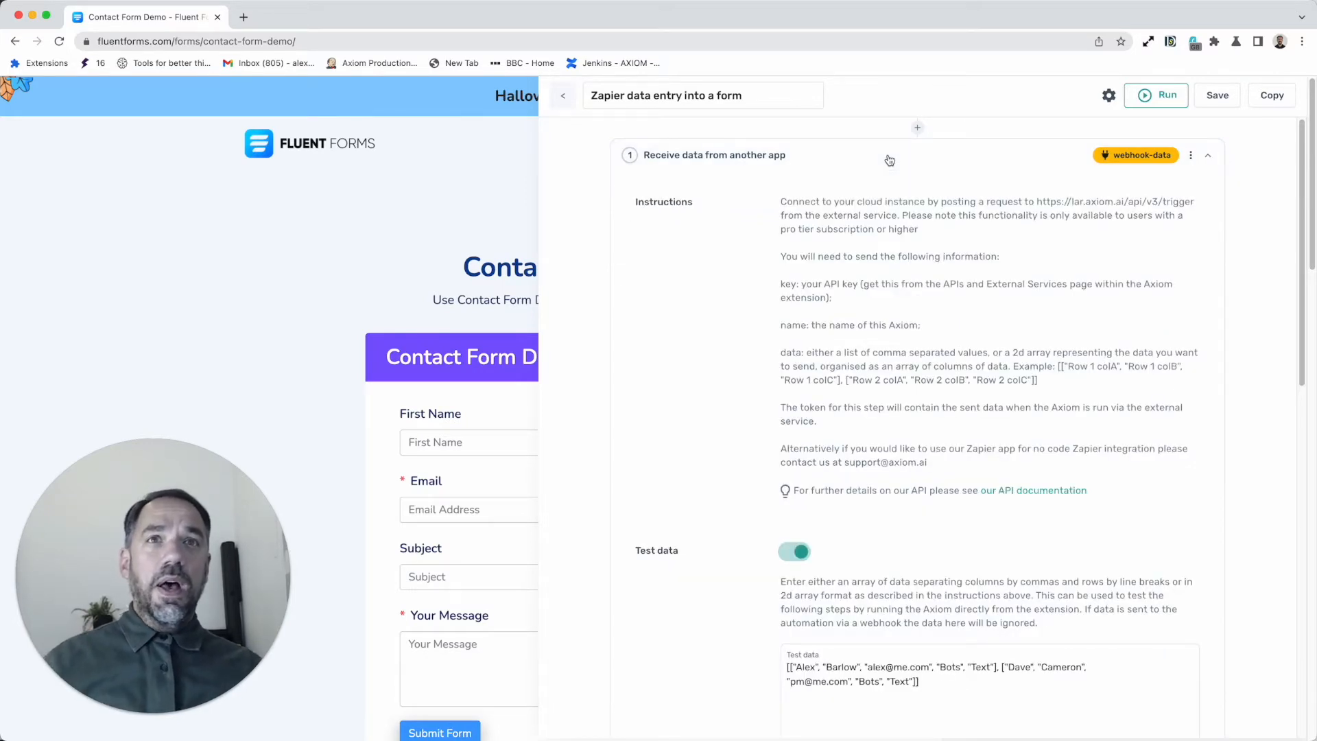
pyautogui.click(889, 160)
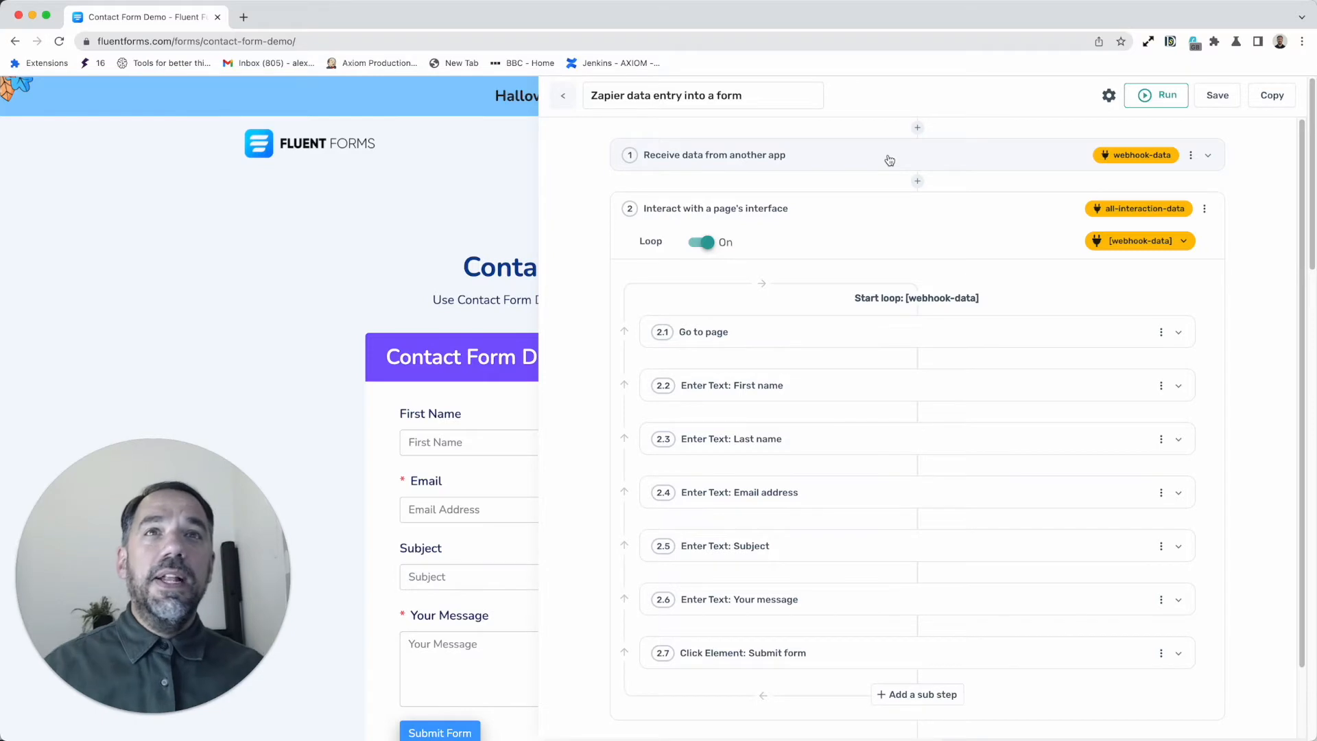
pyautogui.click(889, 160)
pyautogui.click(889, 160)
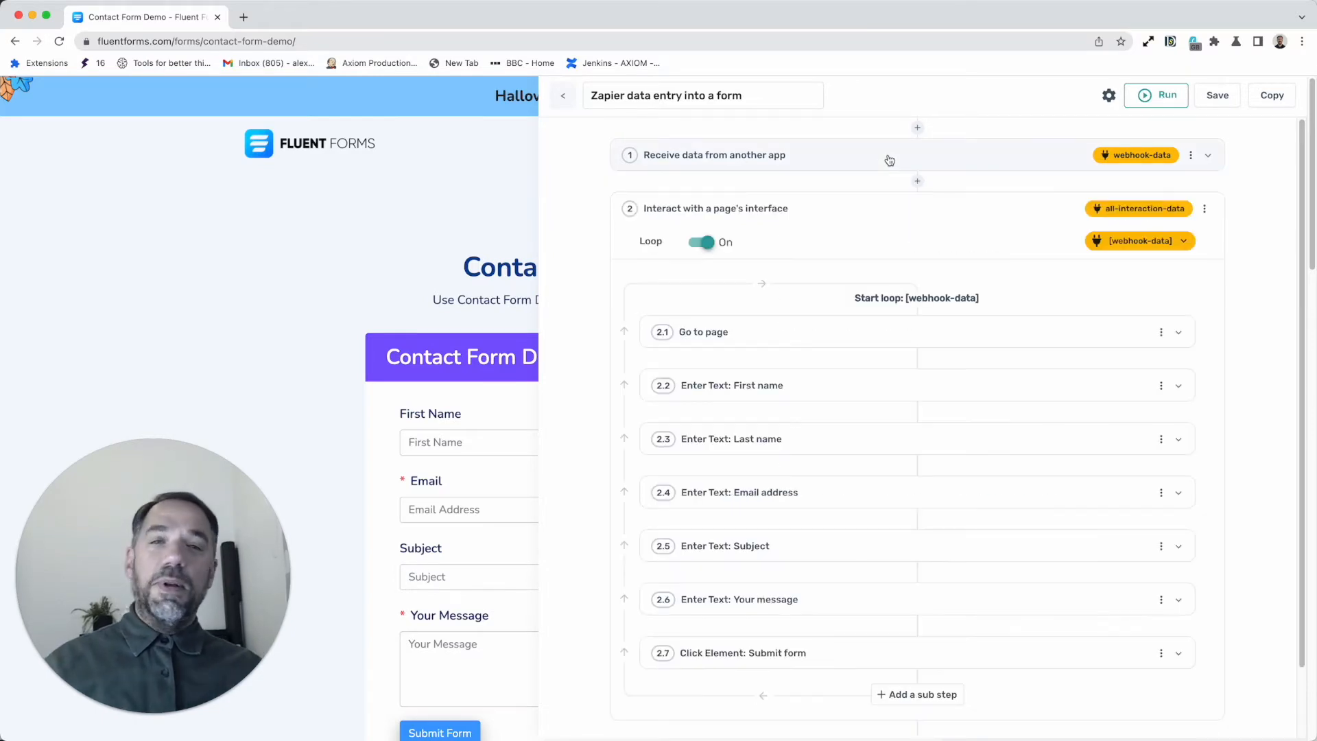
pyautogui.click(889, 159)
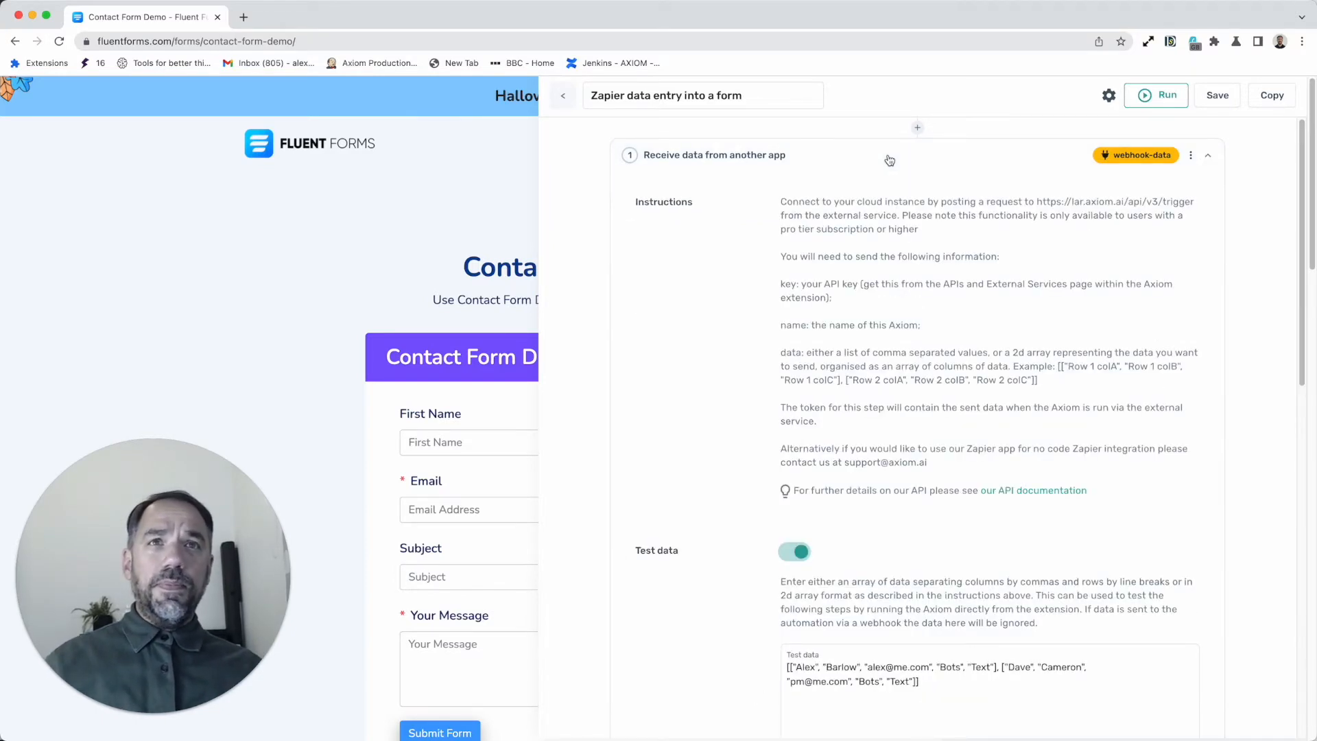
pyautogui.scroll(-1, 885, 558)
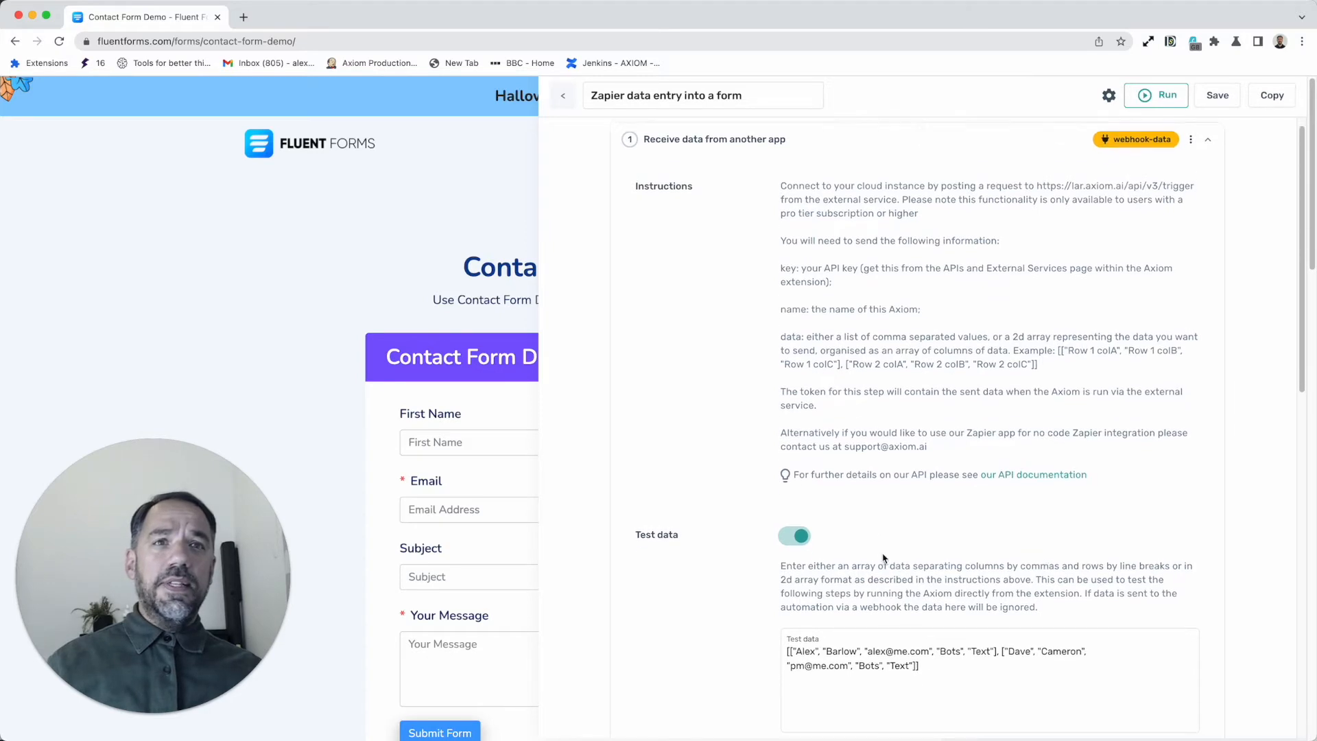
pyautogui.scroll(-2, 885, 558)
pyautogui.moveTo(1124, 439); pyautogui.dragTo(814, 132)
pyautogui.scroll(1, 813, 420)
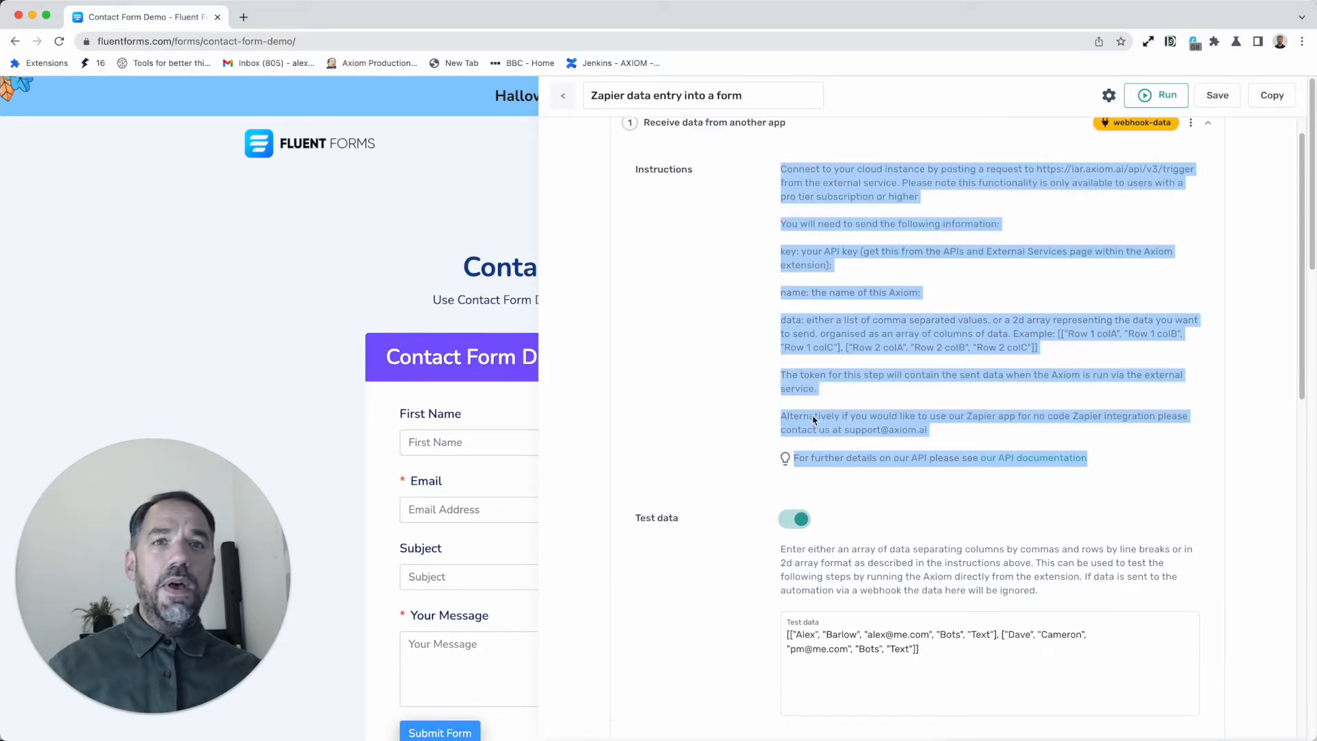
pyautogui.scroll(-4, 866, 615)
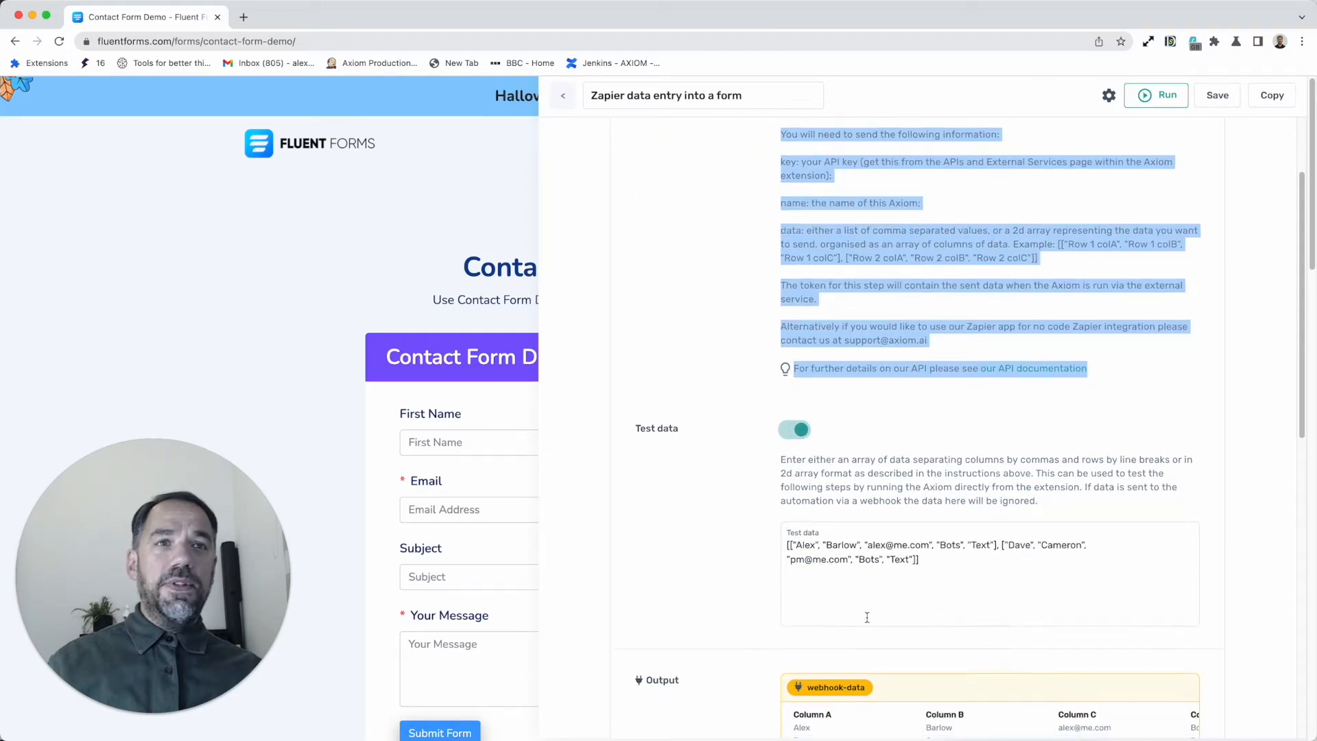
pyautogui.scroll(-2, 867, 617)
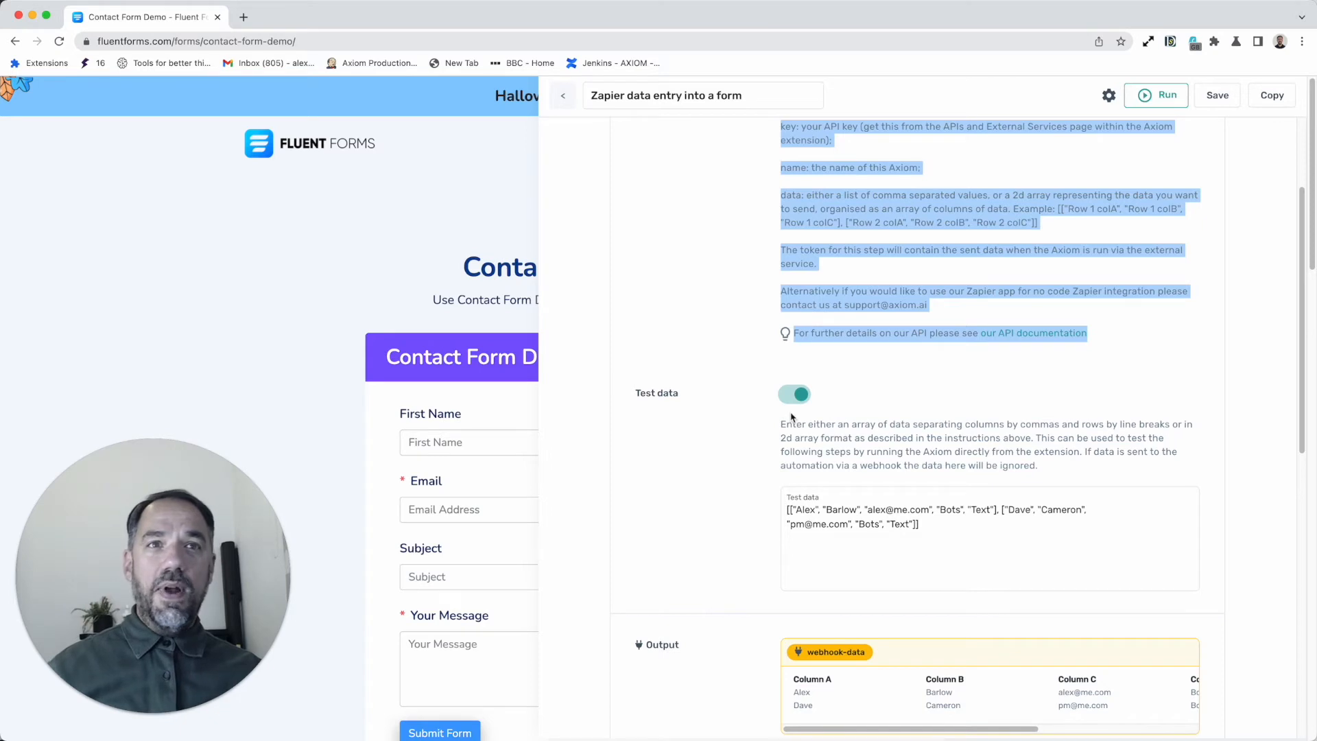
# - Examine the test data option, the sample array and the webhook-data output of the first step, and collapse it
pyautogui.click(795, 396)
pyautogui.click(796, 398)
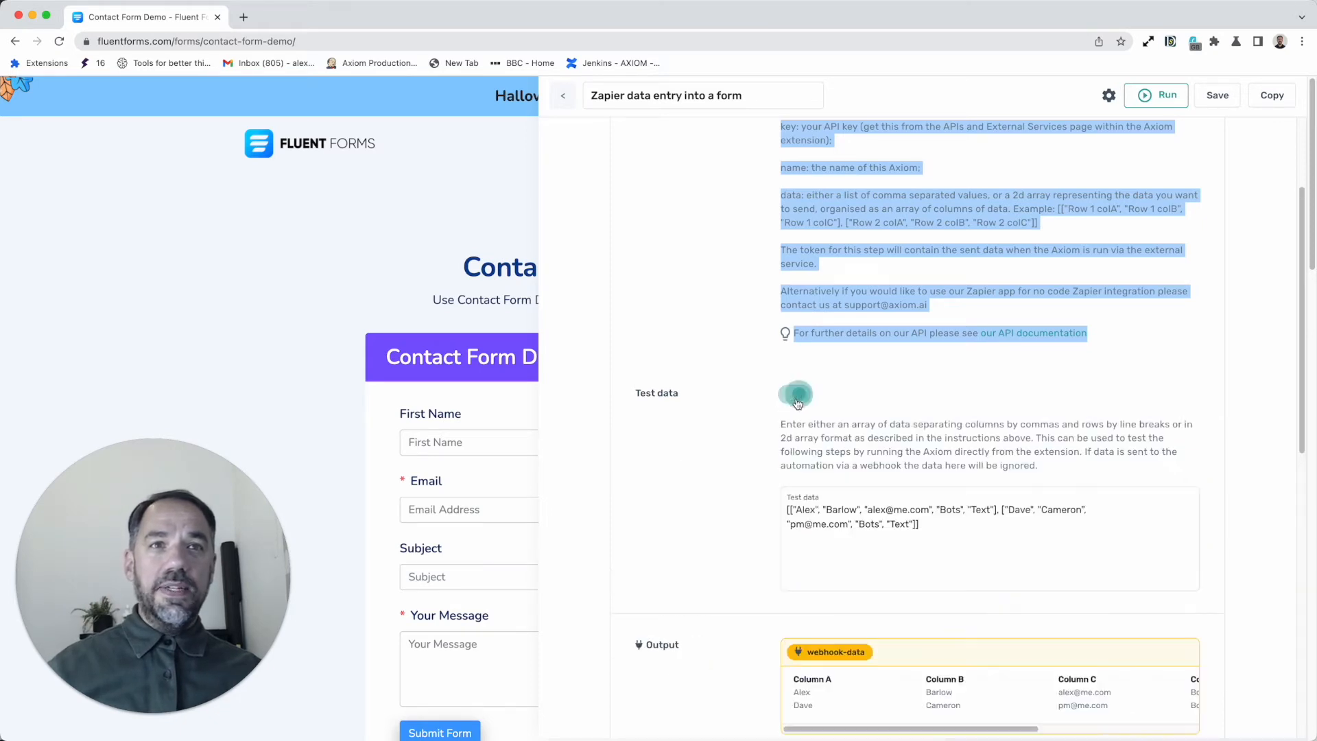
pyautogui.moveTo(951, 535); pyautogui.dragTo(788, 511)
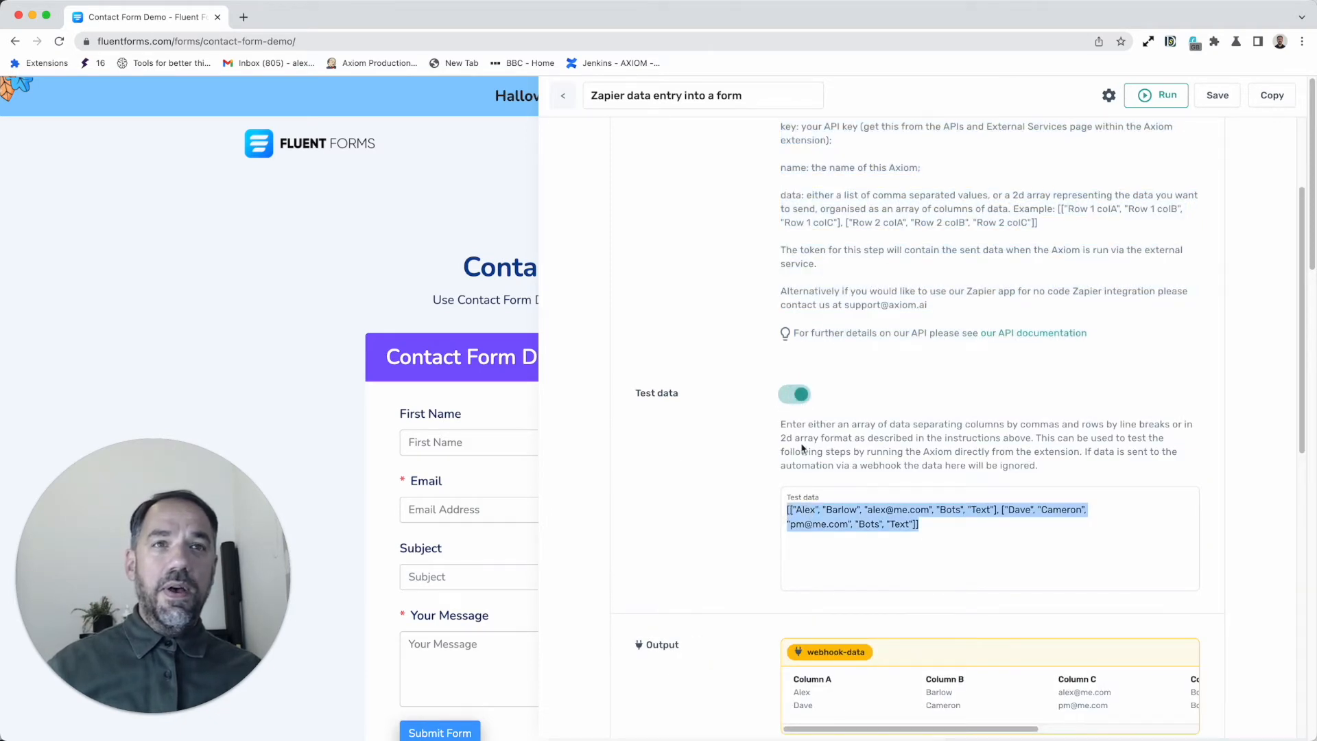
pyautogui.scroll(-1, 946, 569)
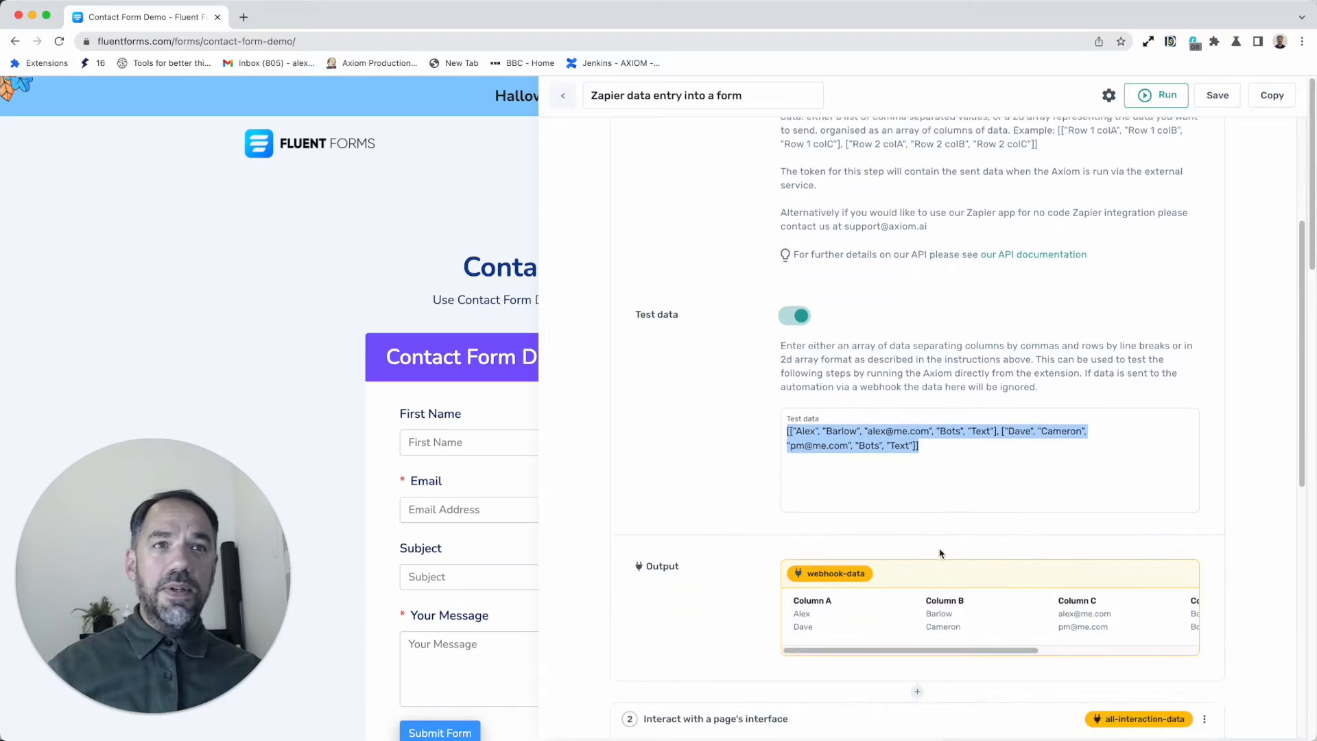
pyautogui.moveTo(818, 652); pyautogui.dragTo(807, 605)
pyautogui.scroll(3, 806, 605)
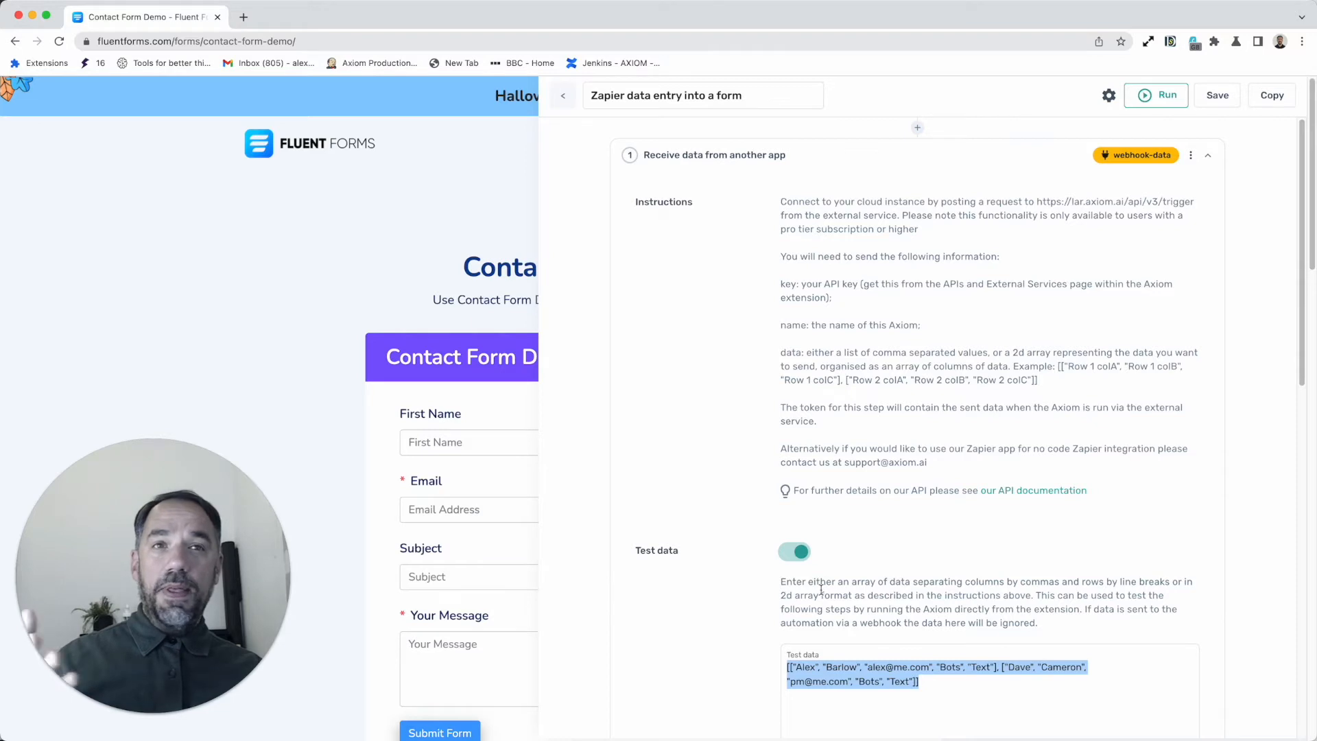
pyautogui.click(873, 171)
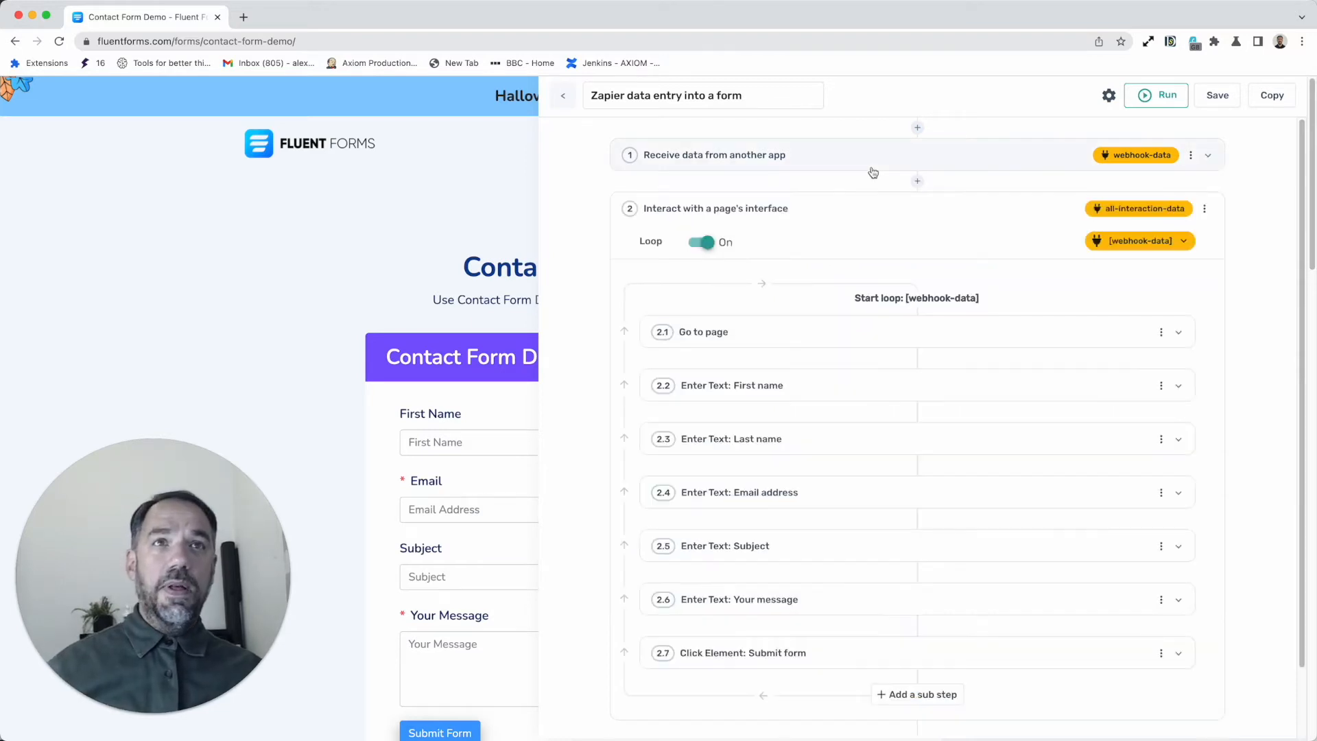
pyautogui.click(873, 171)
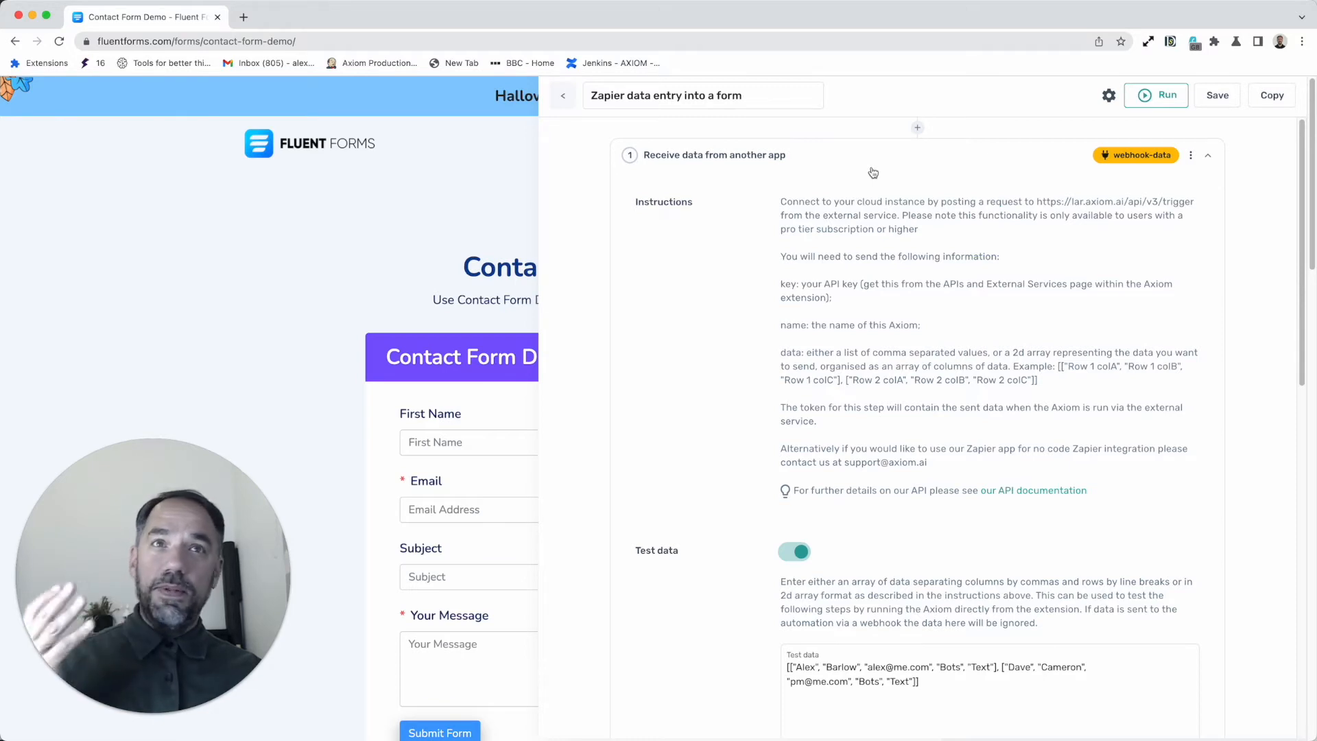
pyautogui.click(873, 171)
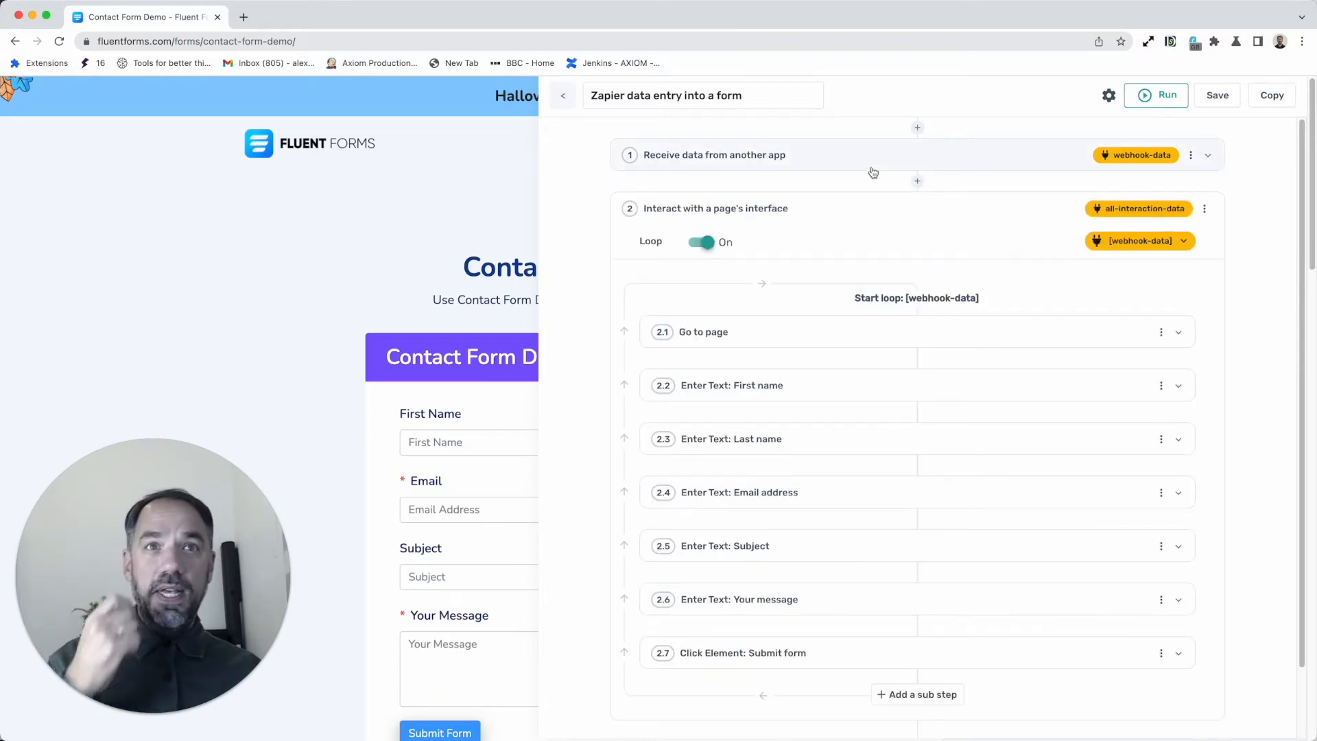
# - Inspect the URL set in the "Go to page" sub-step and collapse it
pyautogui.click(842, 341)
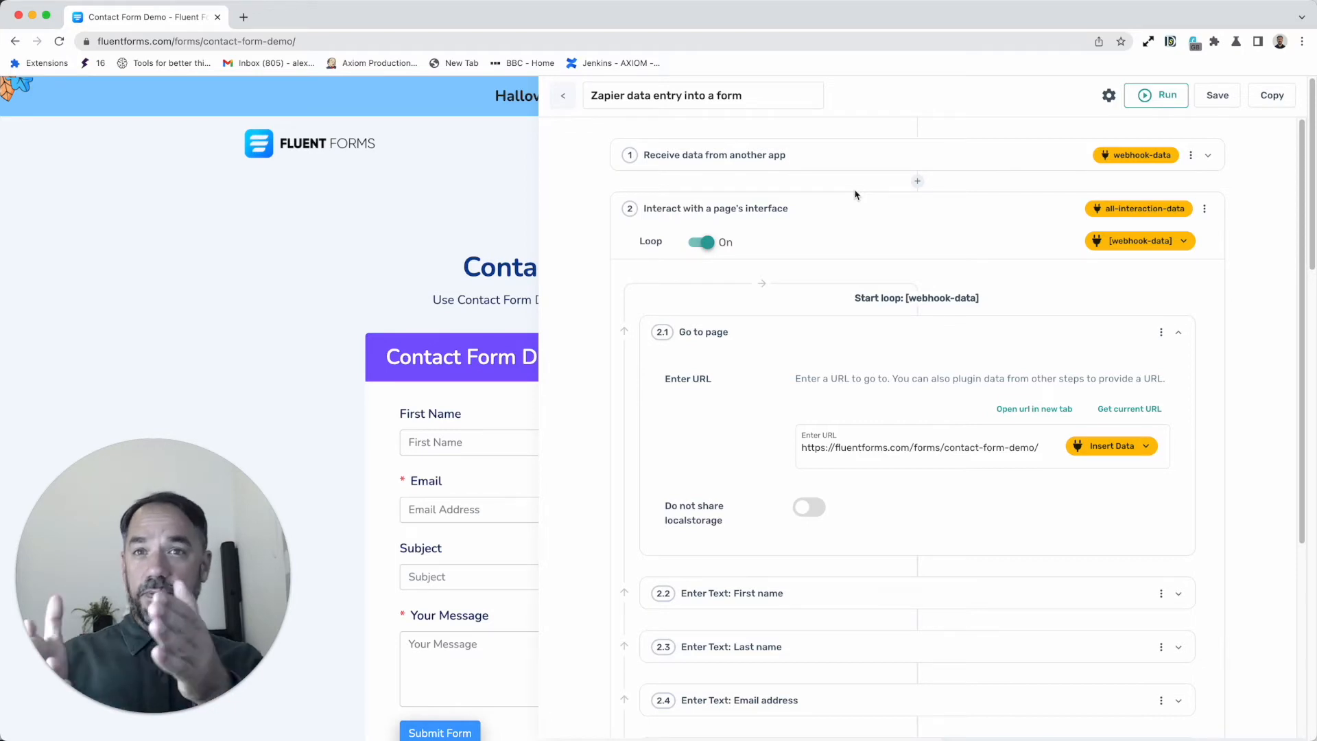
pyautogui.click(808, 332)
pyautogui.click(806, 334)
pyautogui.scroll(-3, 916, 449)
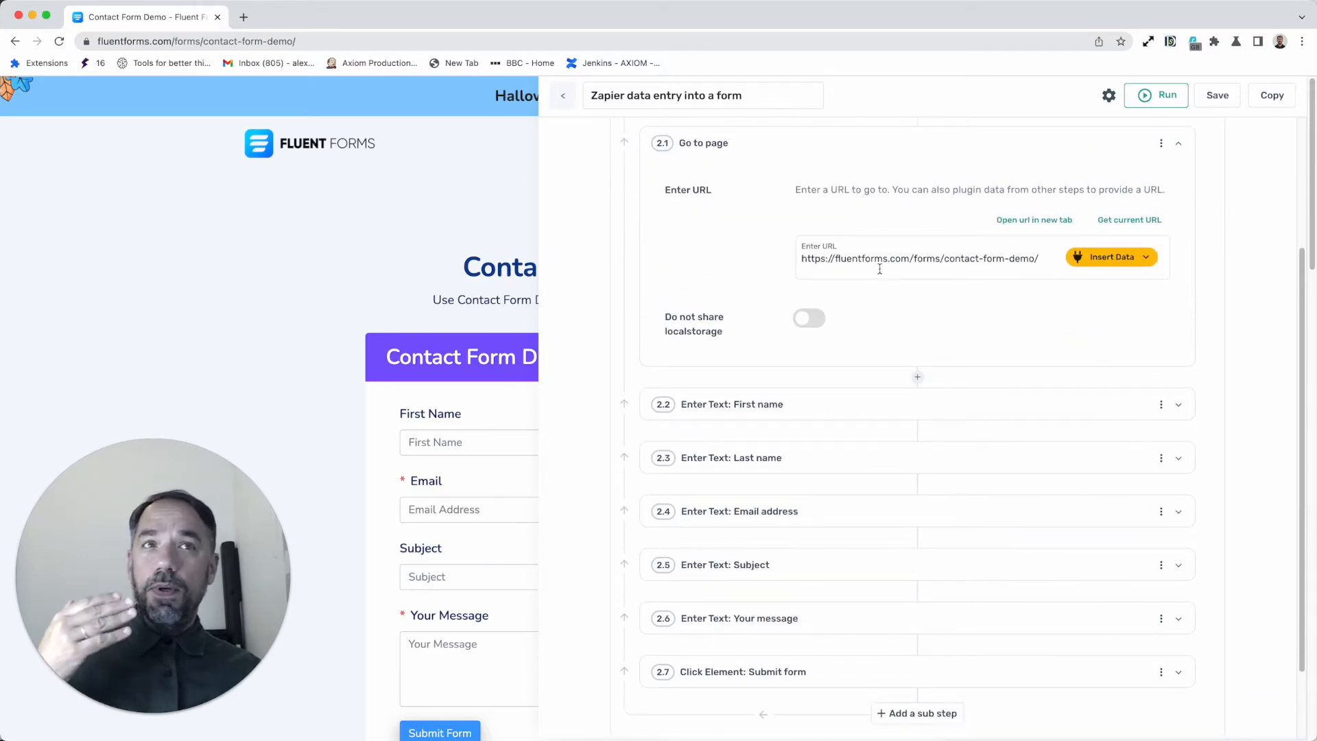
pyautogui.scroll(1, 880, 270)
pyautogui.click(868, 202)
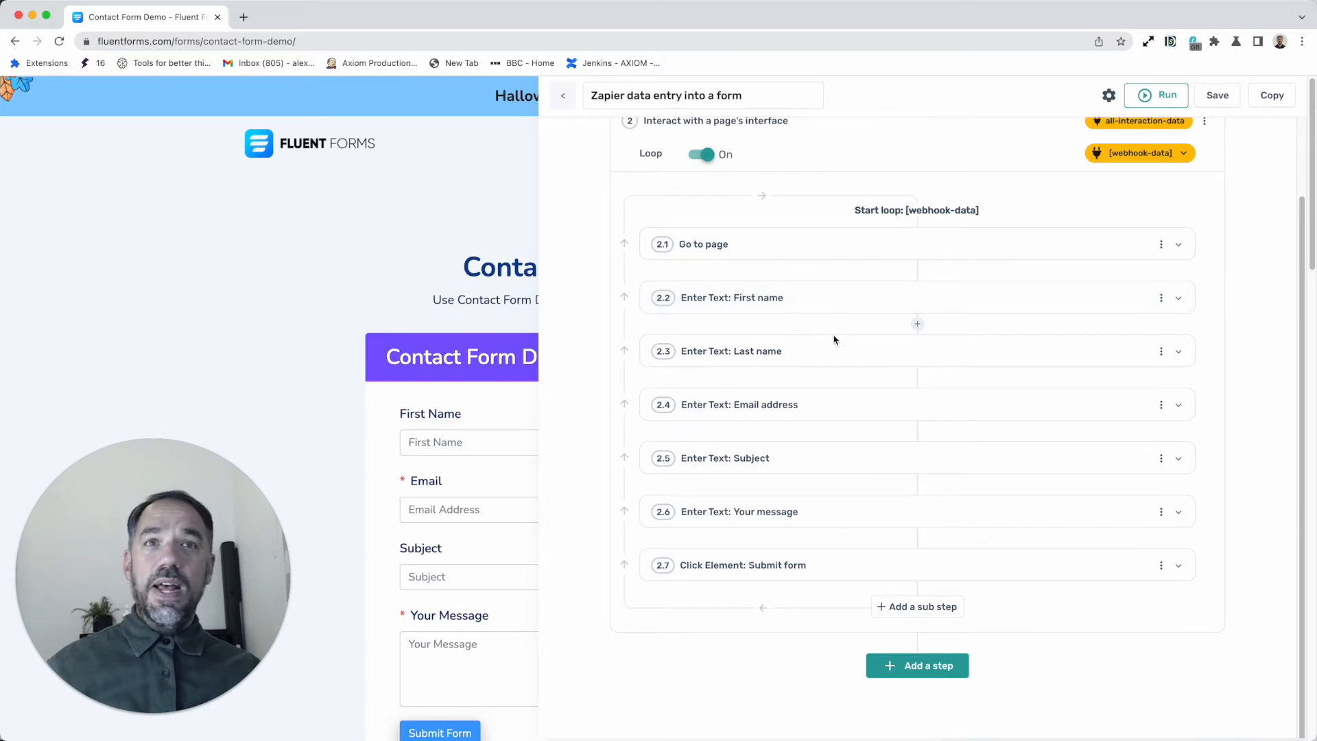
# - Hide the automation builder and look through the contact form's name, email, subject and message fields
pyautogui.click(562, 95)
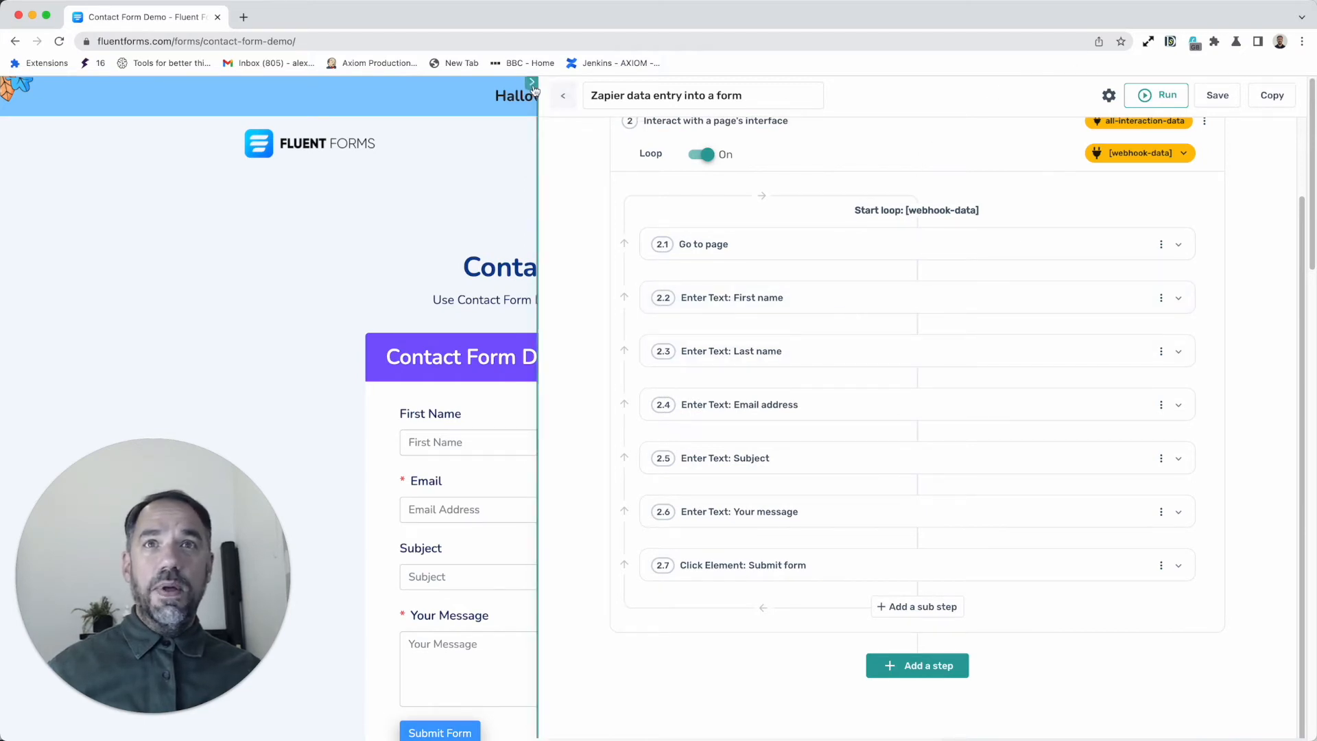
pyautogui.scroll(-1, 499, 453)
pyautogui.scroll(-1, 501, 461)
pyautogui.click(473, 374)
pyautogui.click(700, 373)
pyautogui.click(580, 443)
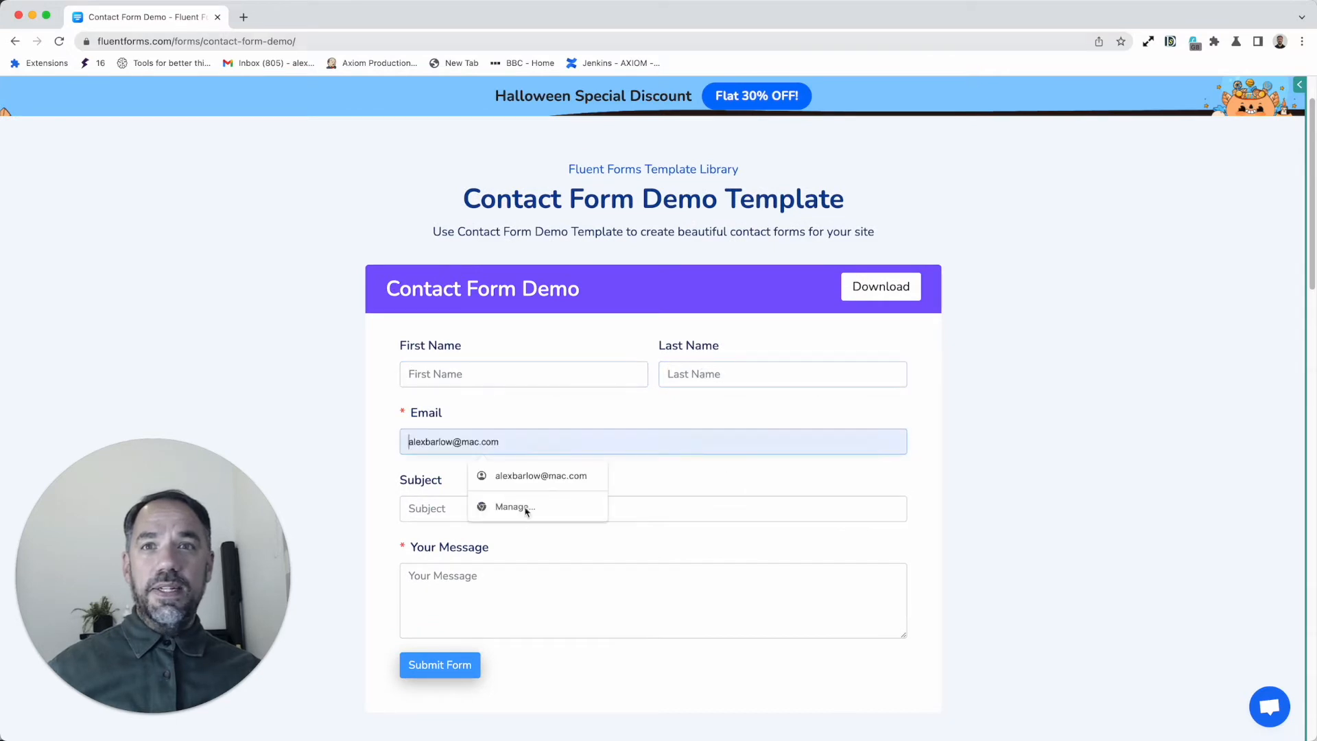
pyautogui.click(437, 511)
pyautogui.click(461, 579)
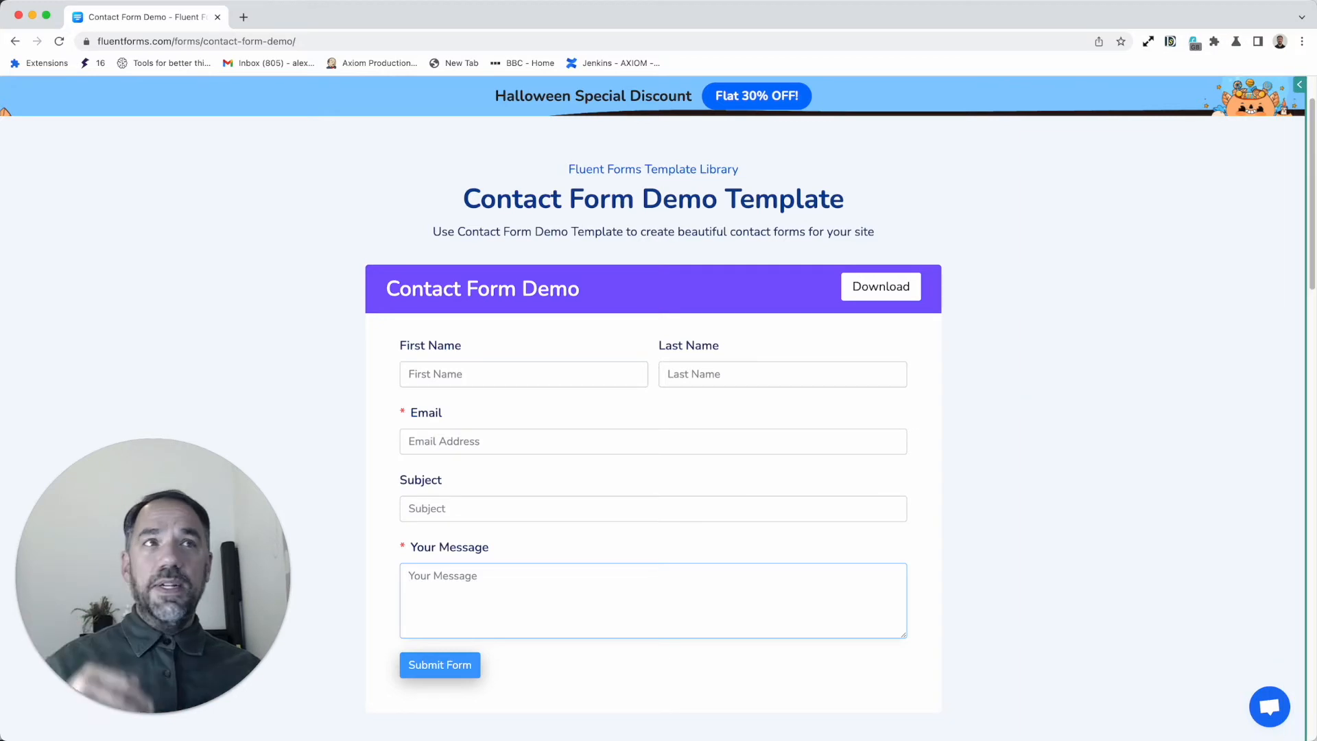
# - Reopen the builder and select the form's First Name box as the text field for the "Enter Text: First name" sub-step
pyautogui.click(1298, 89)
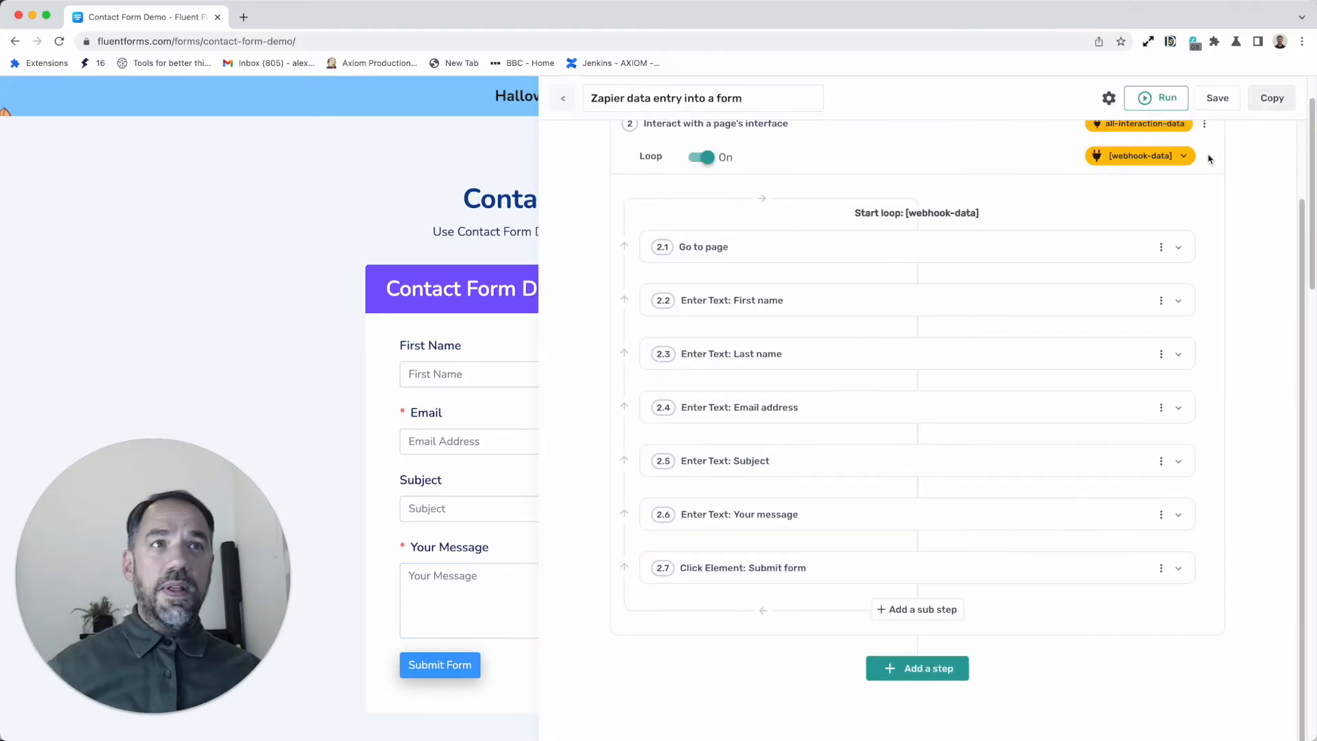
pyautogui.click(927, 293)
pyautogui.click(828, 435)
pyautogui.click(497, 374)
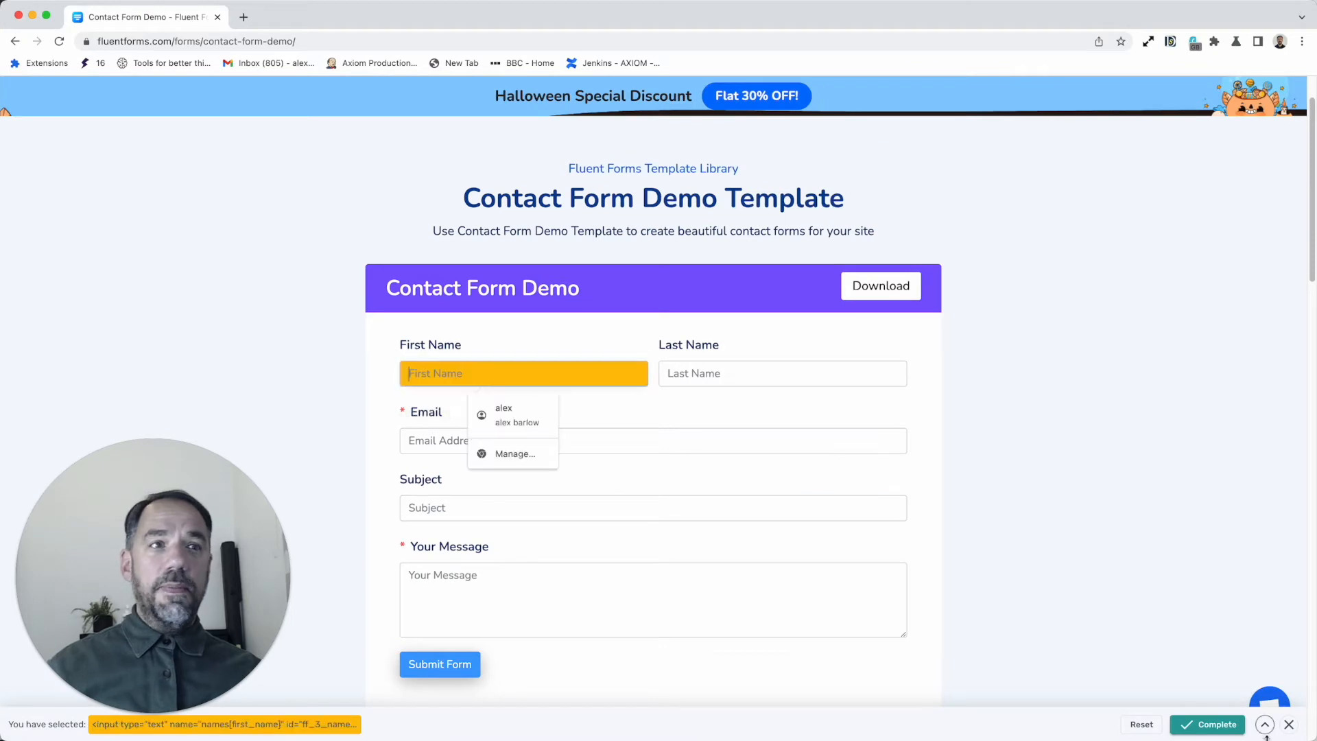
pyautogui.click(1218, 728)
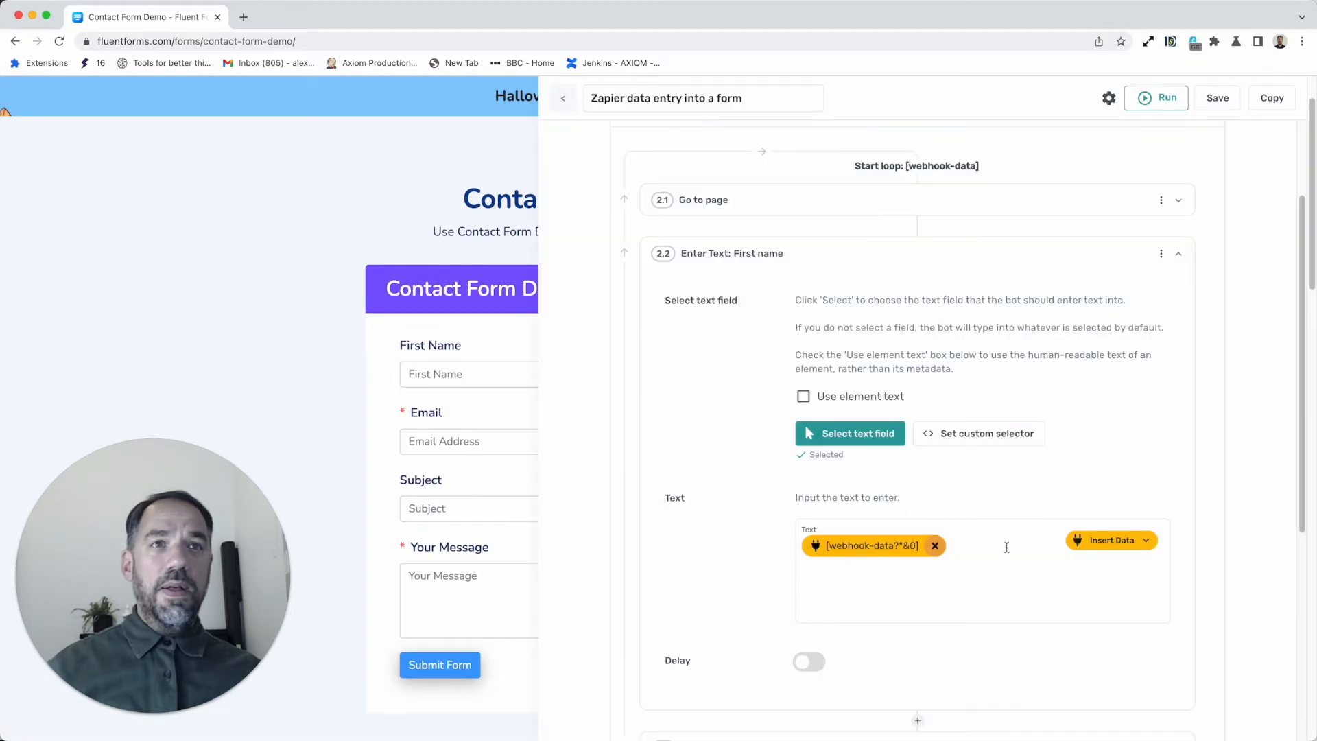
# - Replace the text of the "Enter Text: First name" sub-step with Column A of webhook-data and collapse the sub-step
pyautogui.click(934, 545)
pyautogui.click(1111, 548)
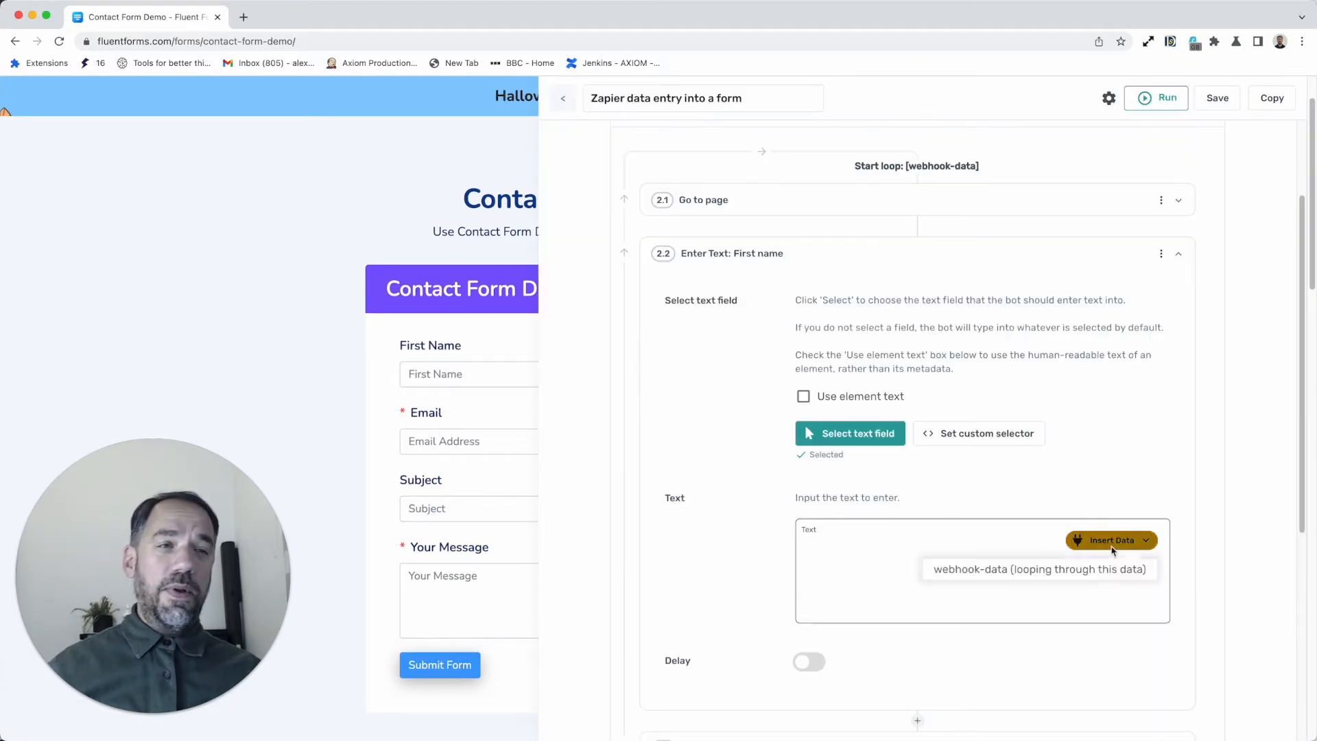
pyautogui.click(1102, 569)
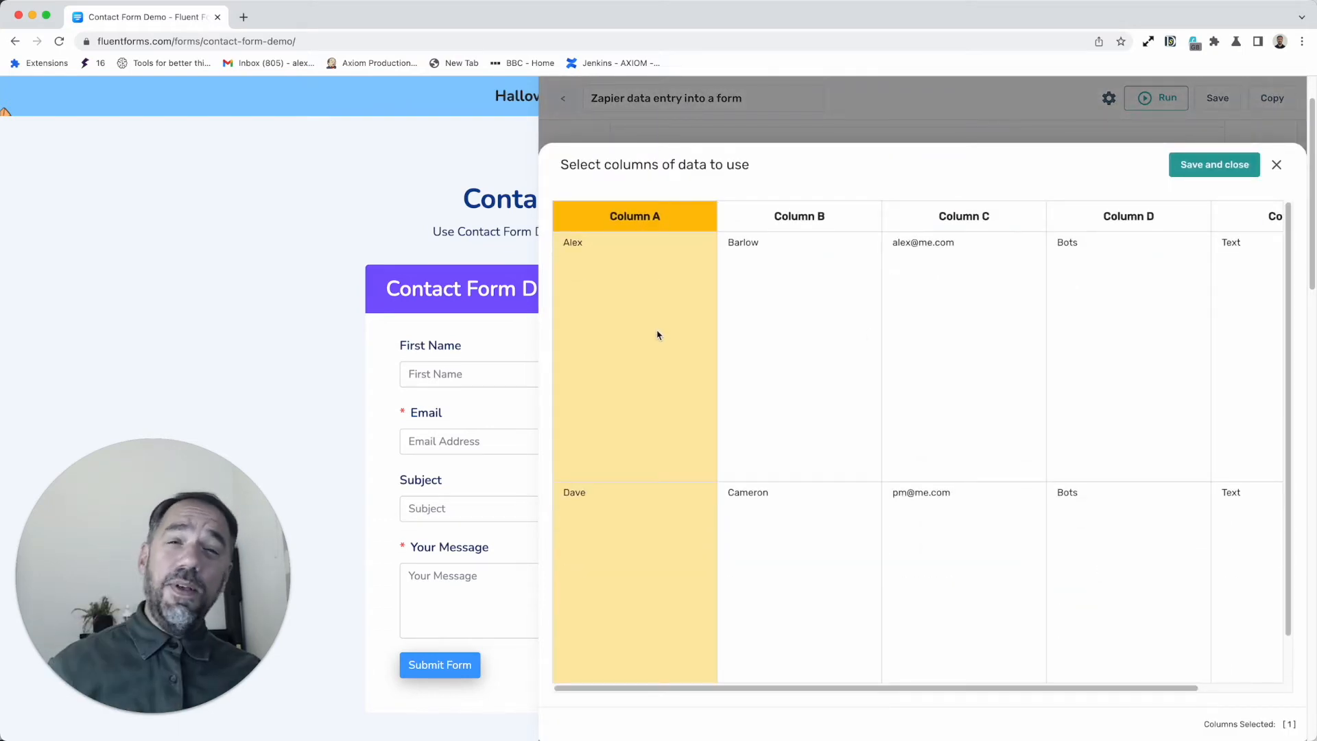
pyautogui.click(1214, 164)
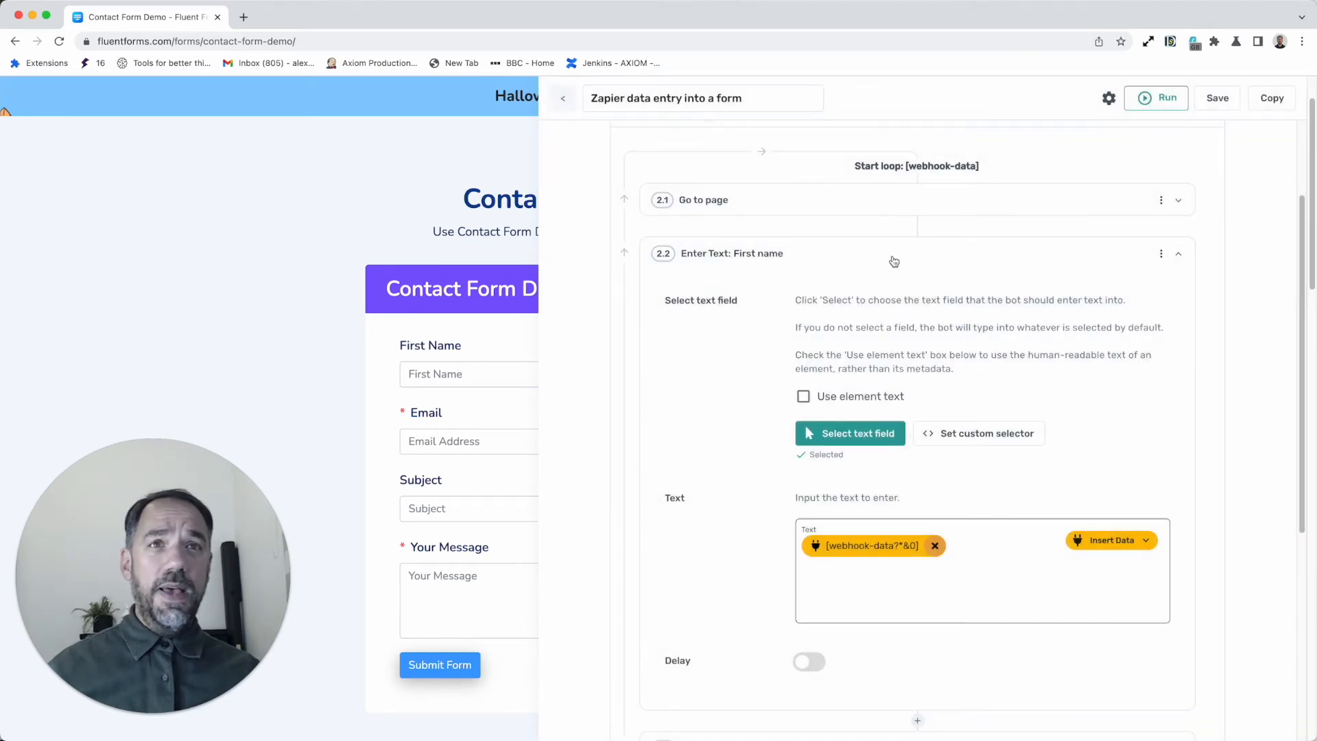
pyautogui.click(895, 260)
# - Select the form's Last Name box as the text field for the "Enter Text: Last name" sub-step
pyautogui.click(871, 309)
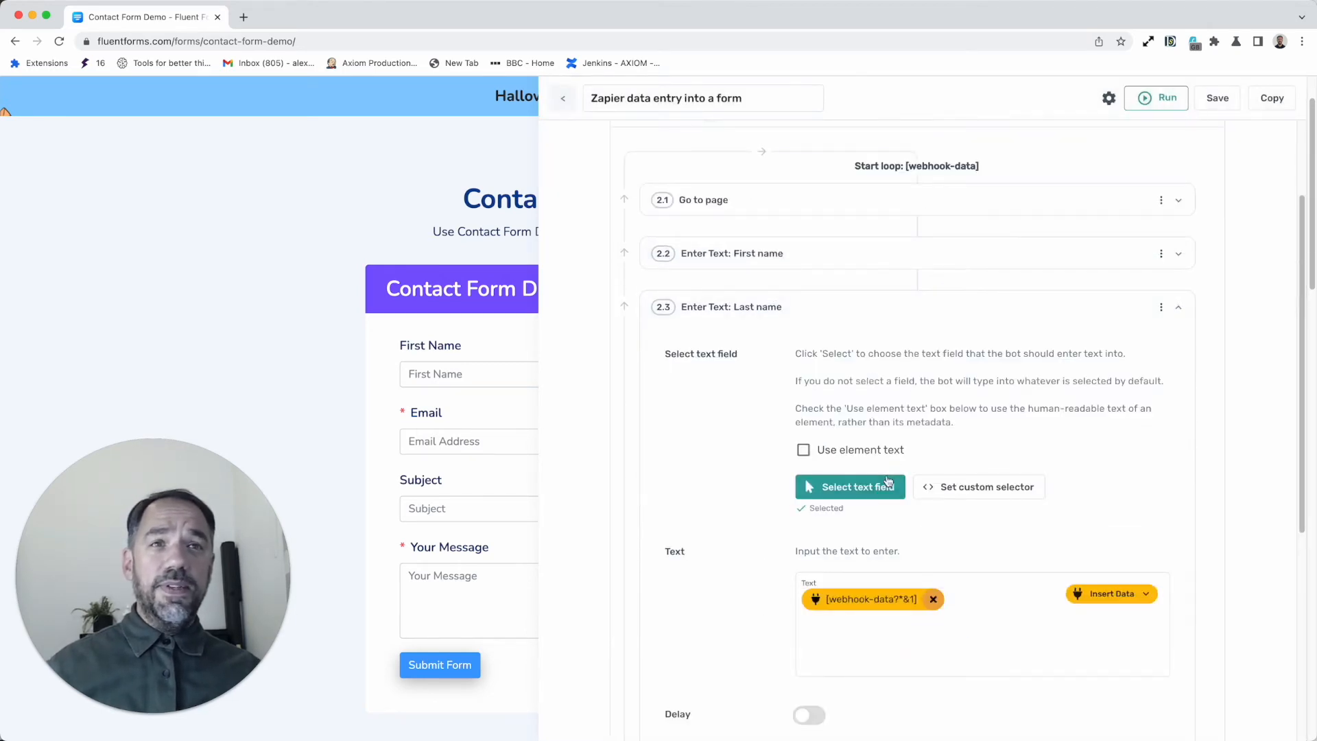
pyautogui.click(883, 485)
pyautogui.click(765, 385)
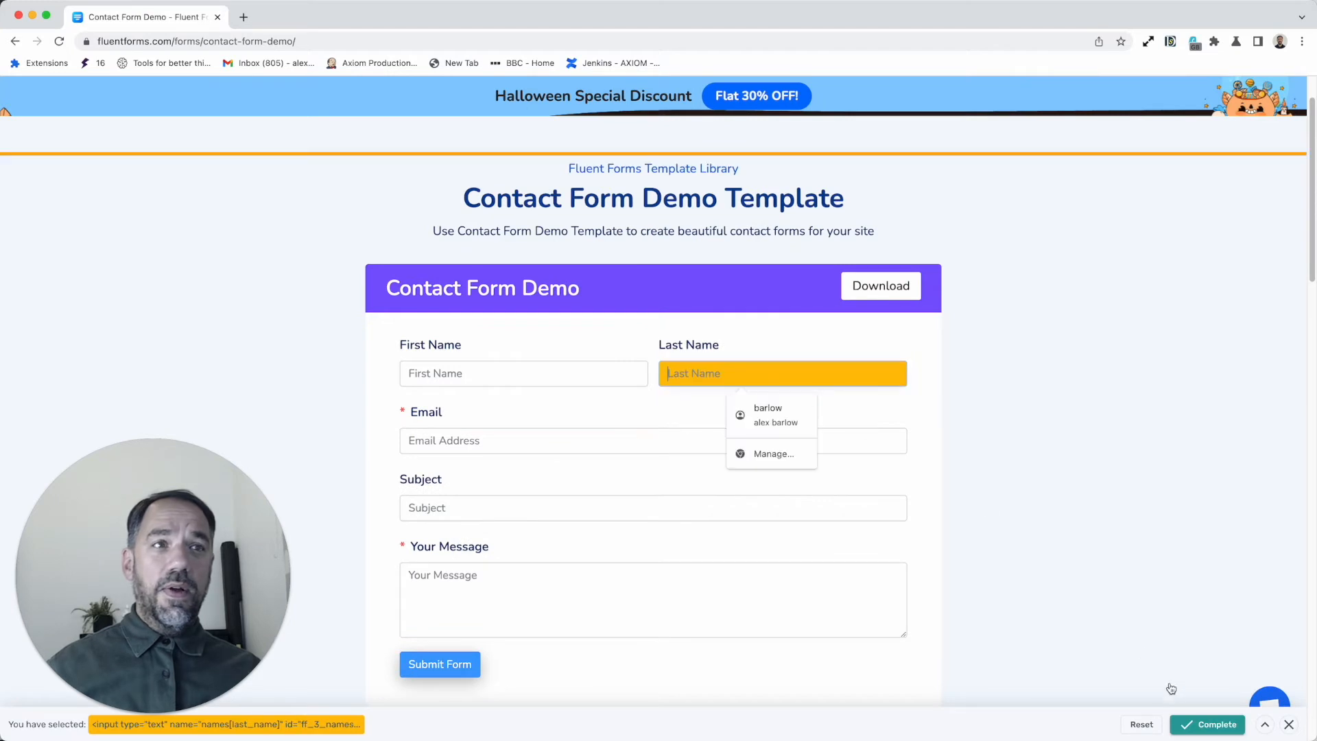
pyautogui.click(1199, 724)
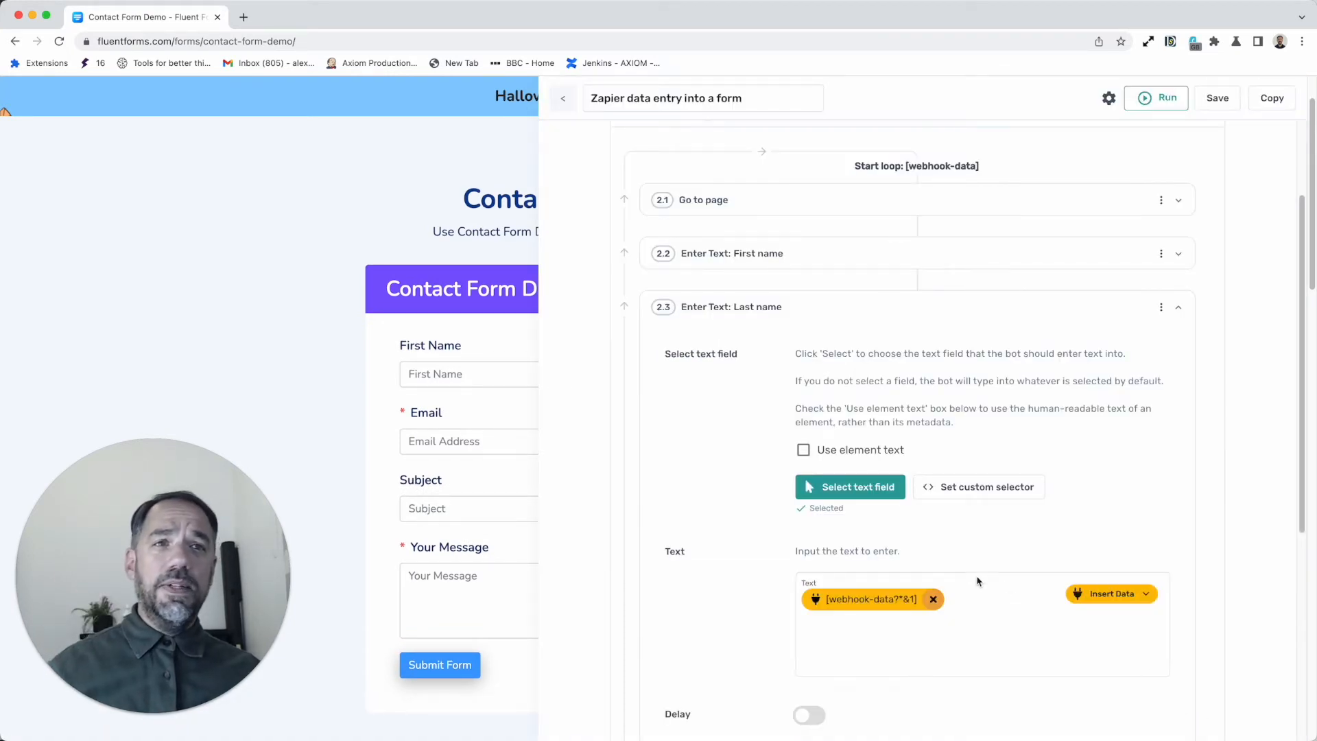
# - Replace the text of the "Enter Text: Last name" sub-step with Column B of webhook-data and collapse the sub-step
pyautogui.click(933, 599)
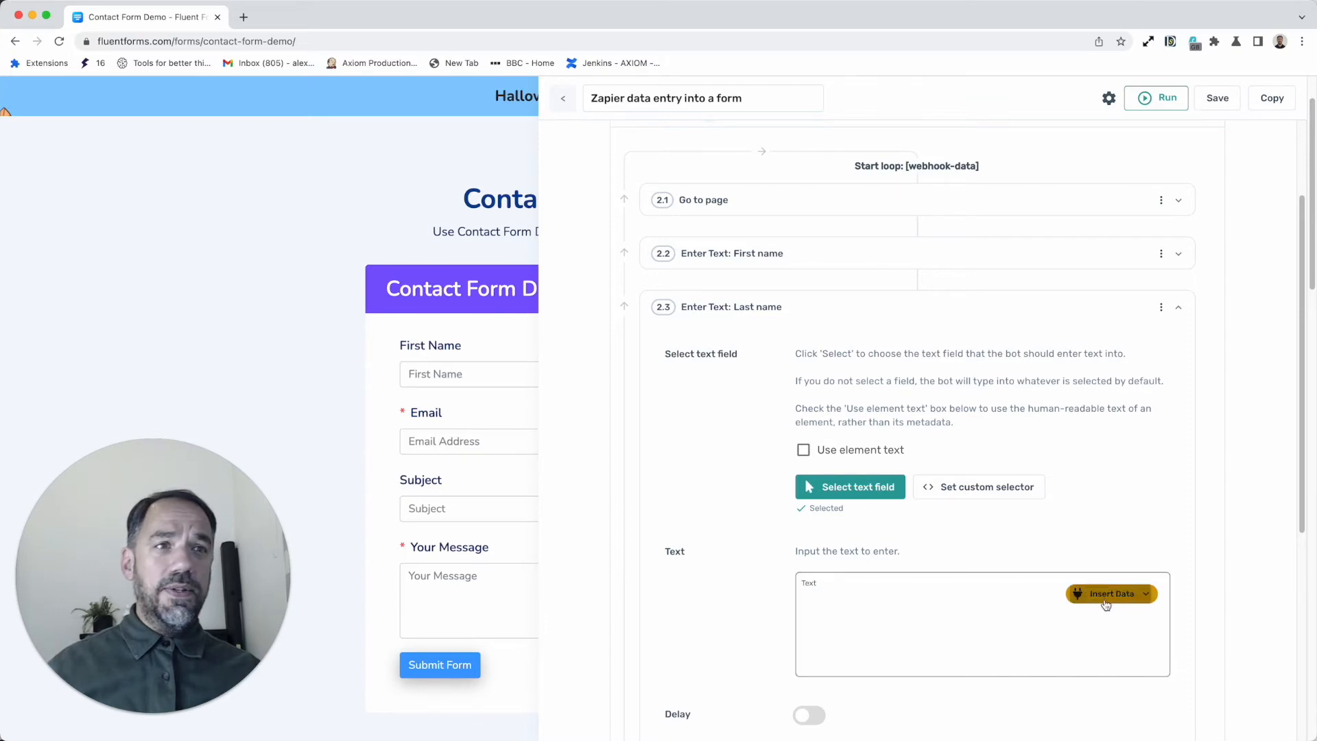
pyautogui.click(1104, 594)
pyautogui.click(1095, 622)
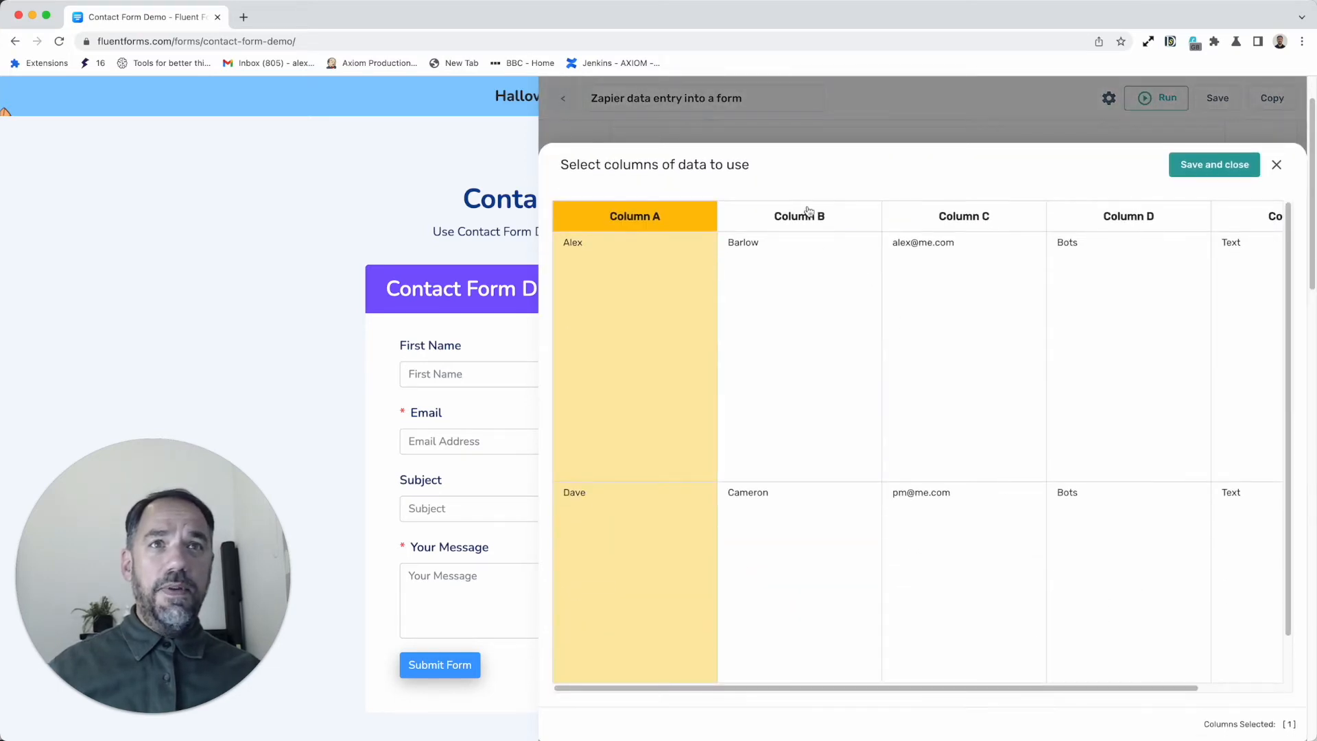
pyautogui.click(807, 212)
pyautogui.click(1203, 164)
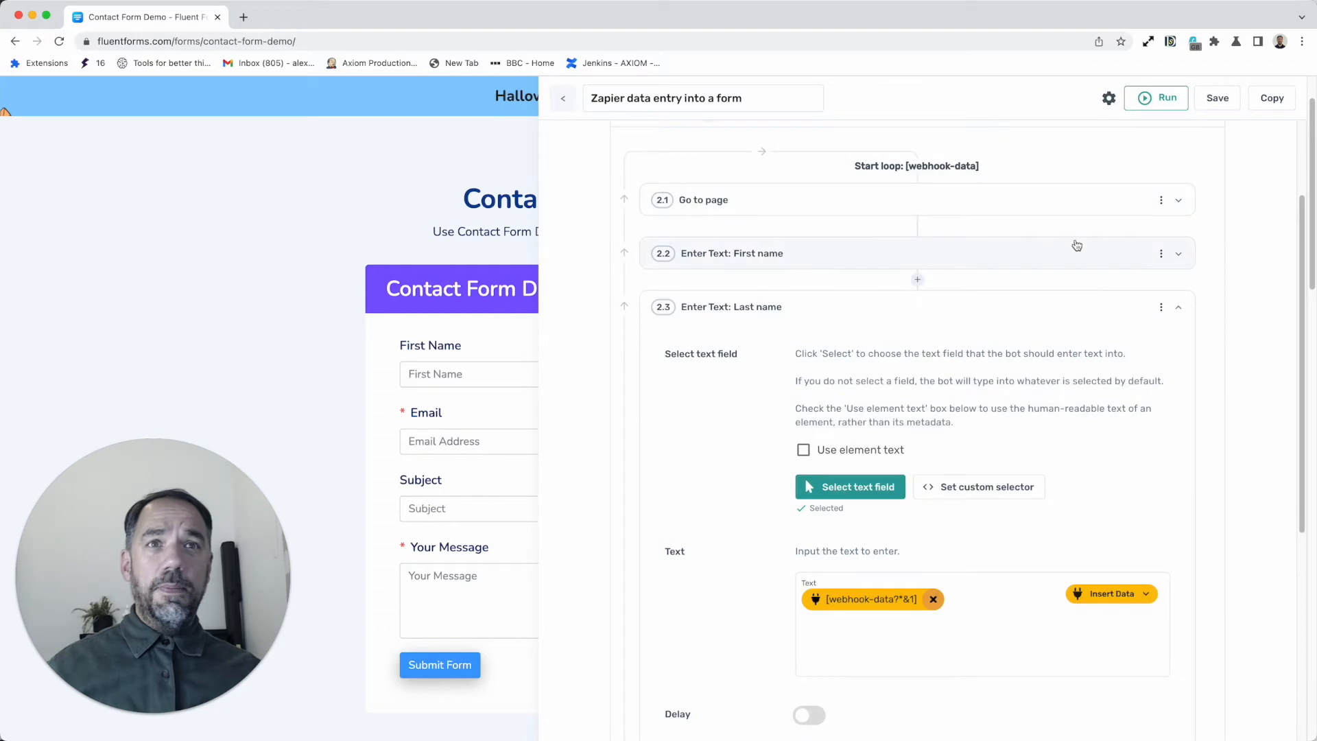
pyautogui.click(1000, 303)
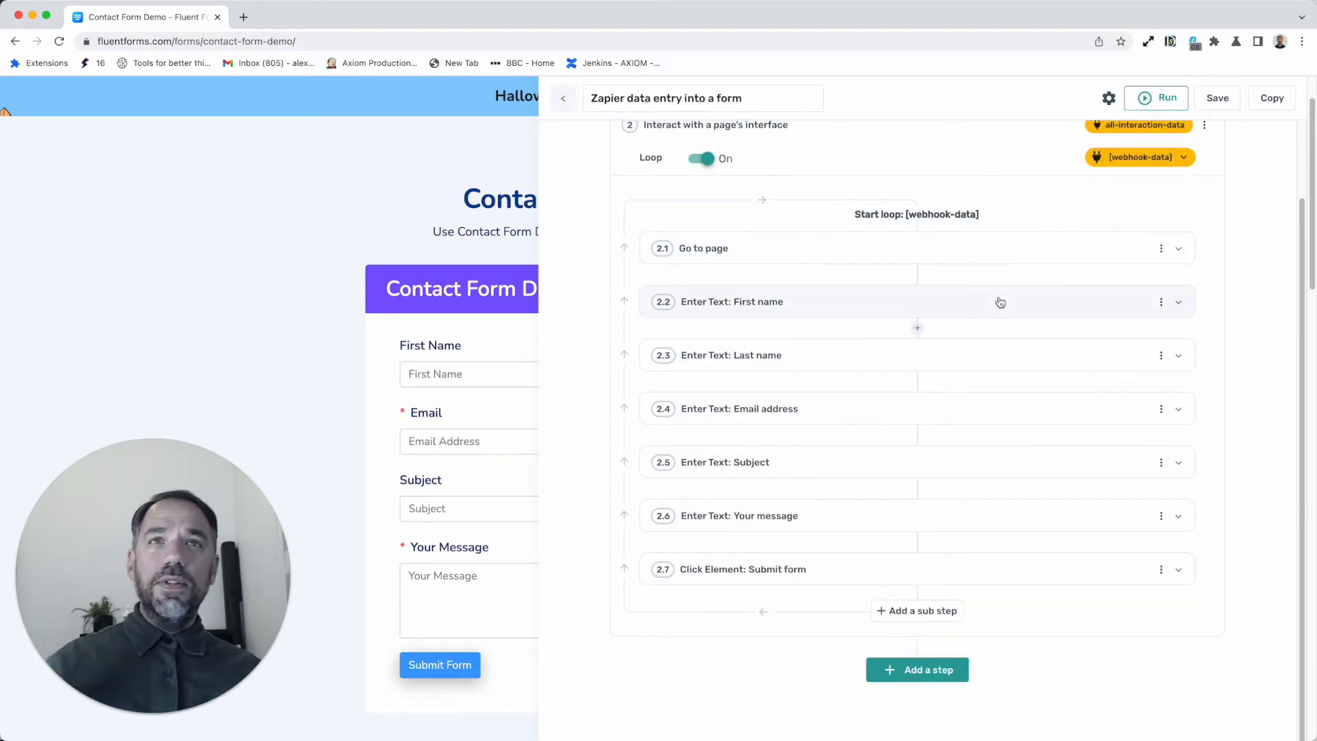
# - Review the loop's list of sub-steps and the settings of the "Enter Text: Email address" sub-step, and collapse it
pyautogui.scroll(2, 1000, 301)
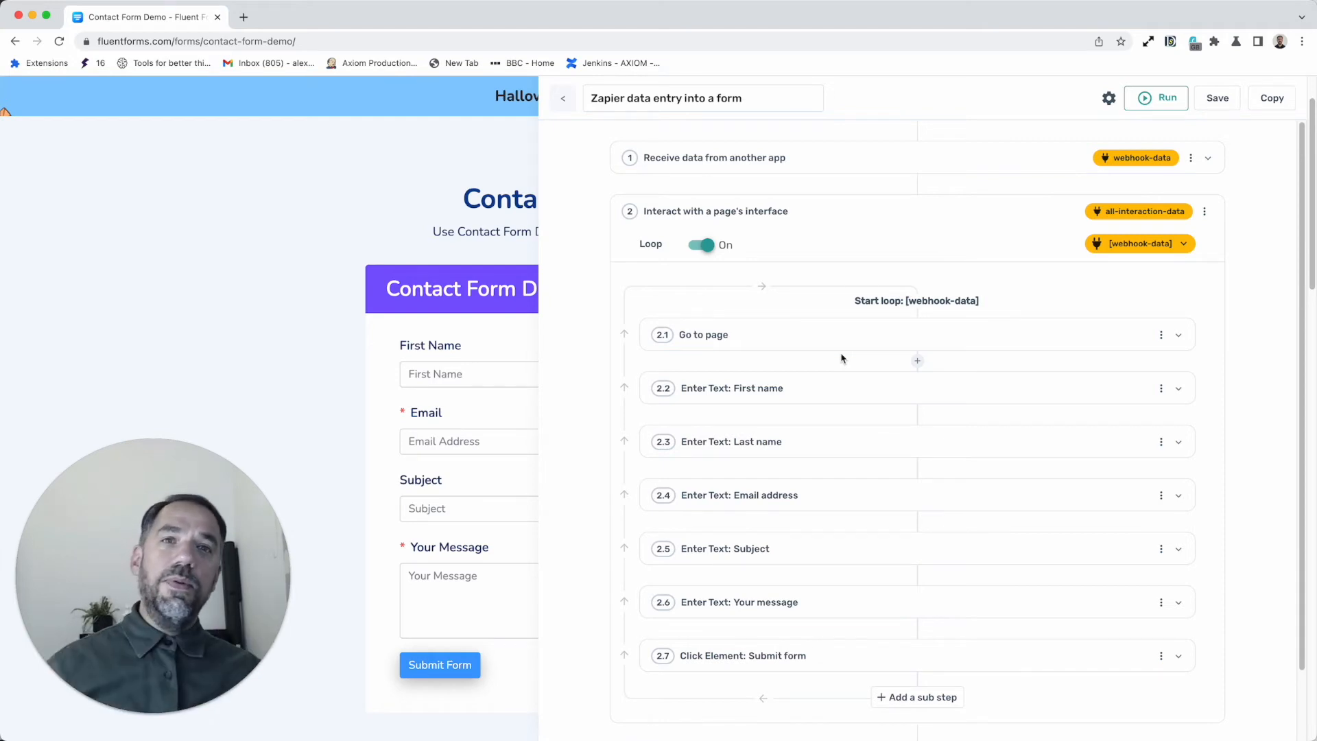
pyautogui.scroll(-2, 893, 470)
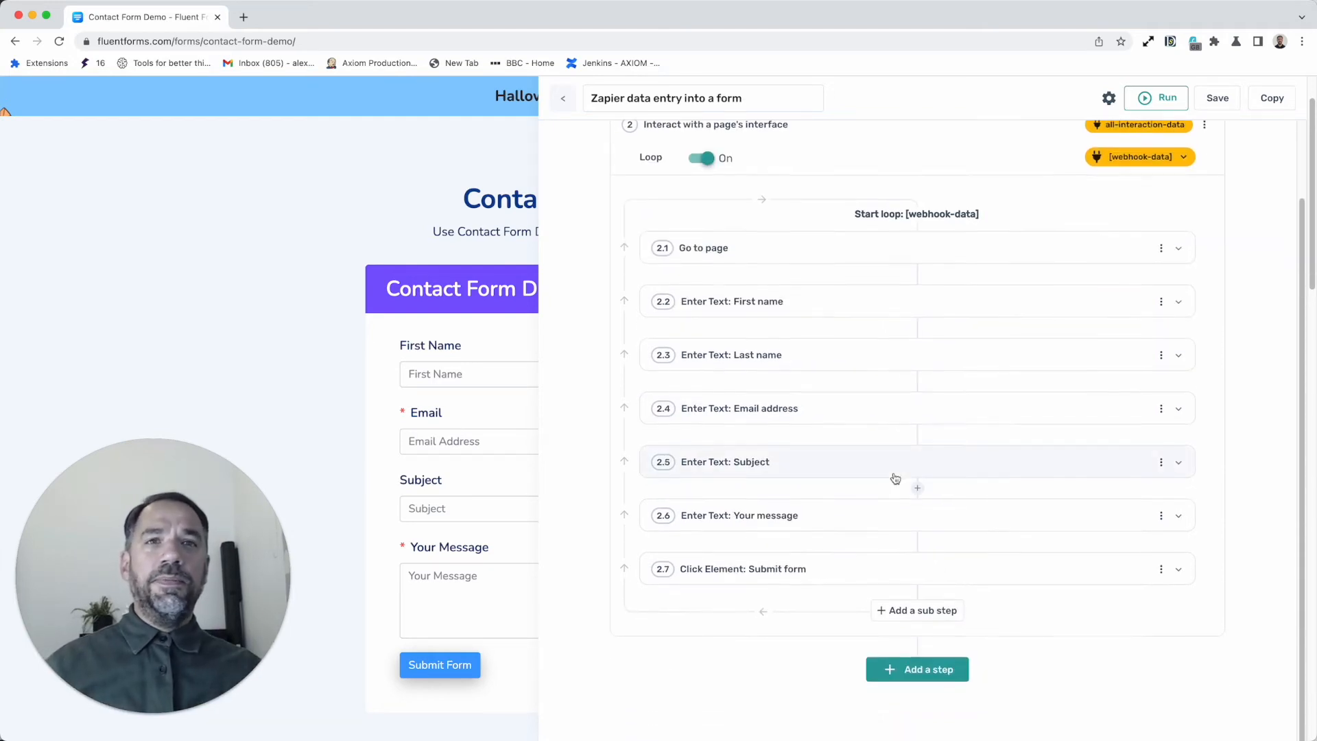
pyautogui.click(877, 419)
pyautogui.scroll(-2, 889, 521)
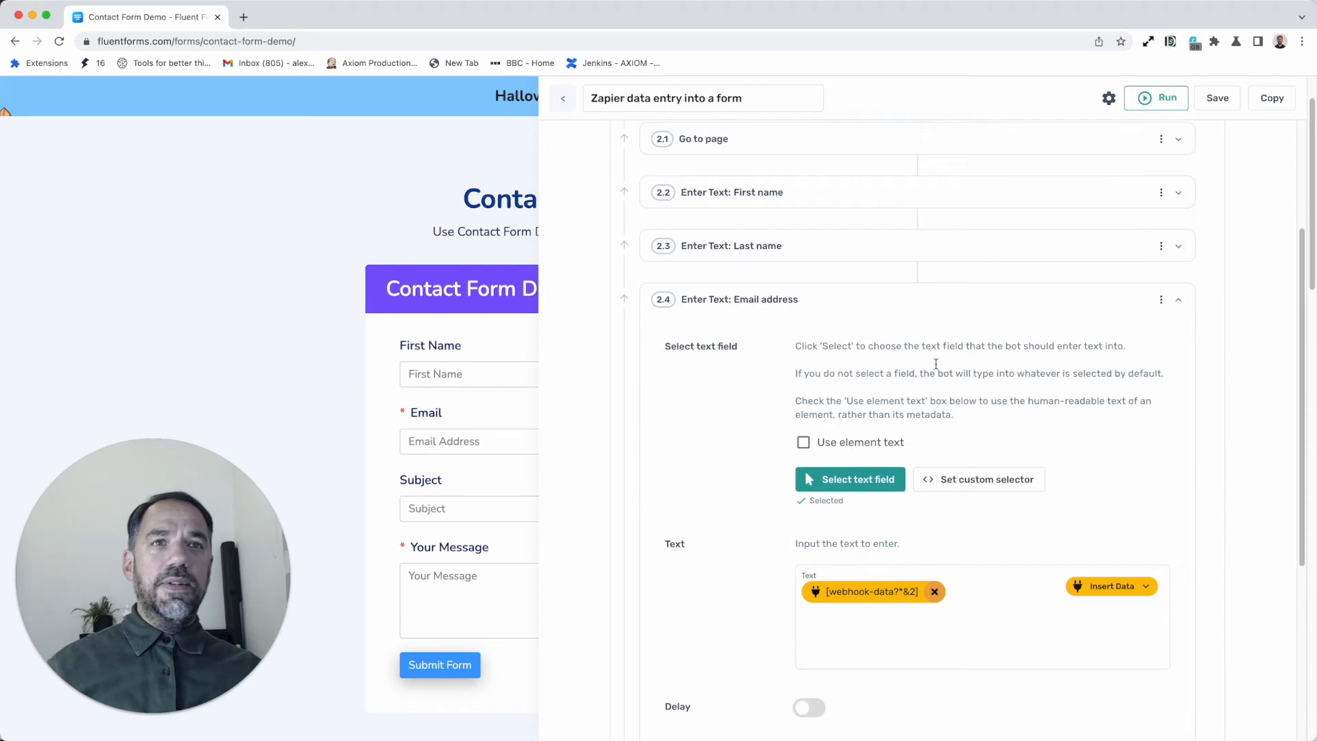
pyautogui.click(833, 309)
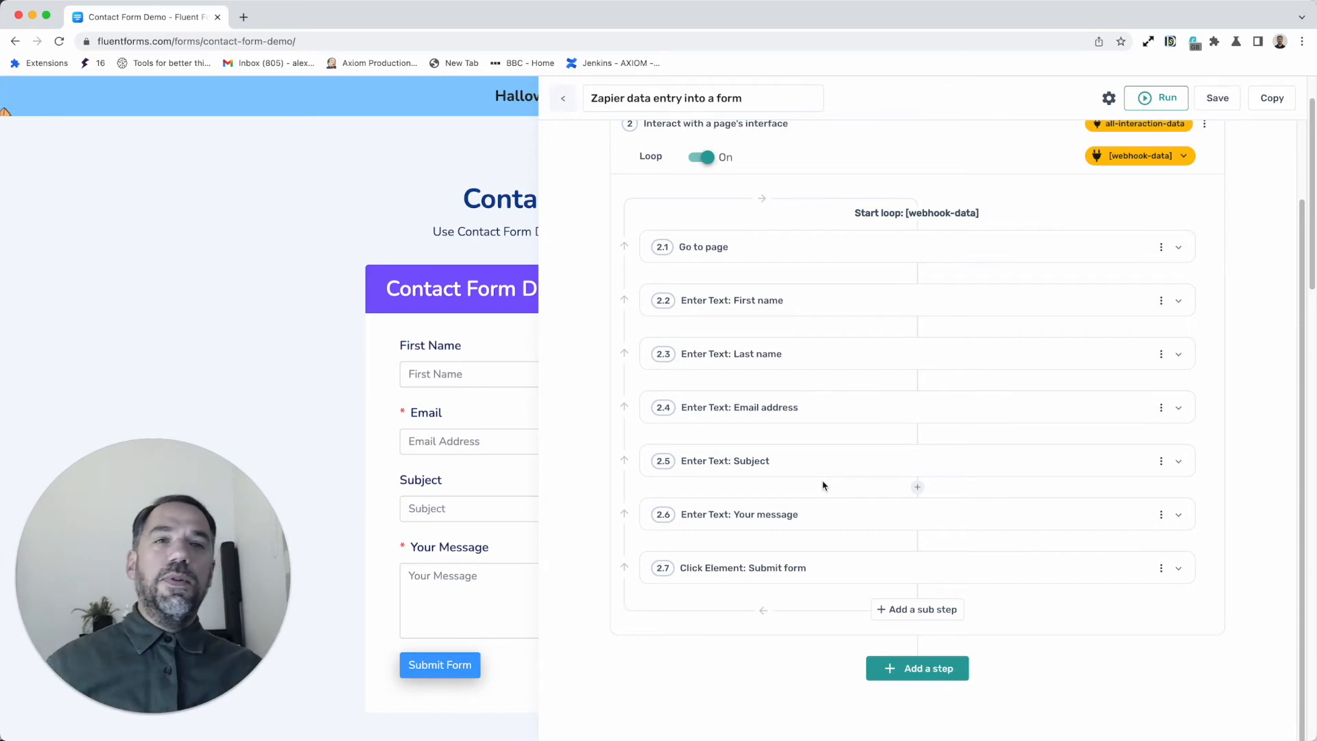
# - Add a Select List sub-step at the end of the webhook-data loop
pyautogui.click(905, 609)
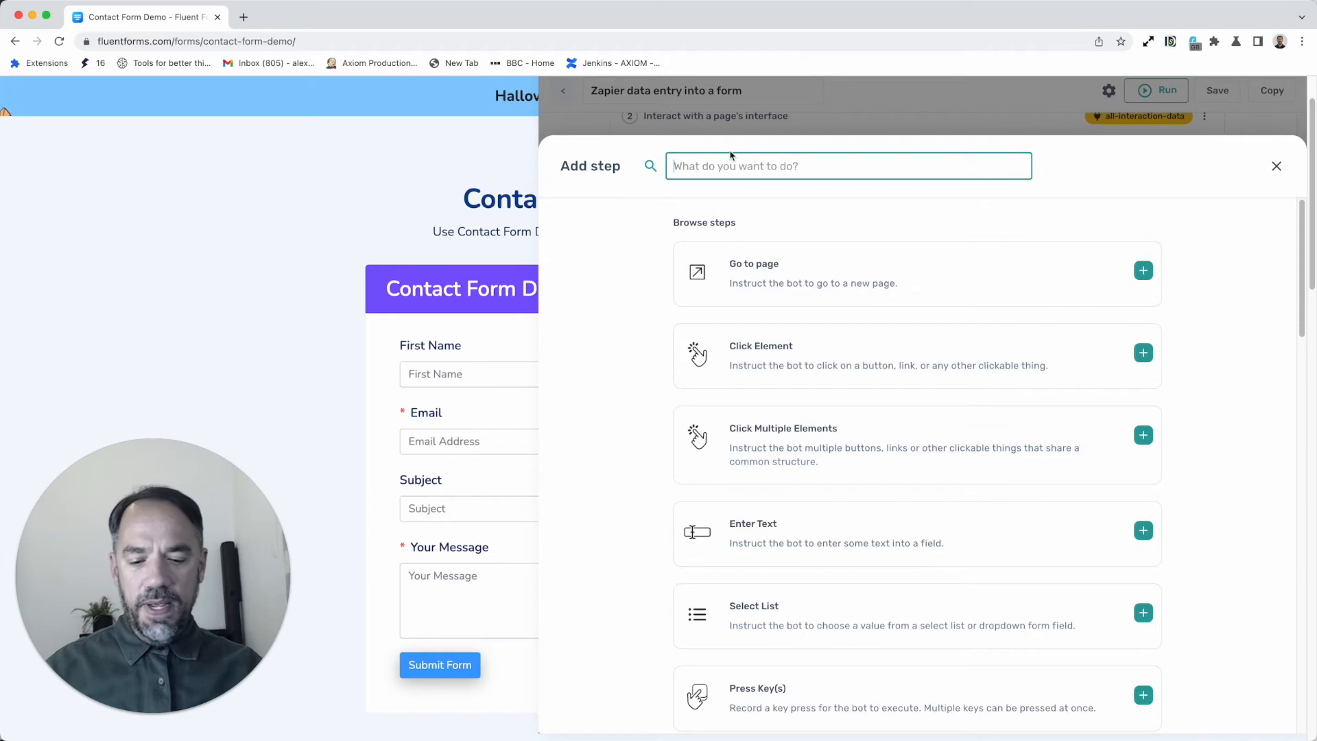
pyautogui.write('sel')
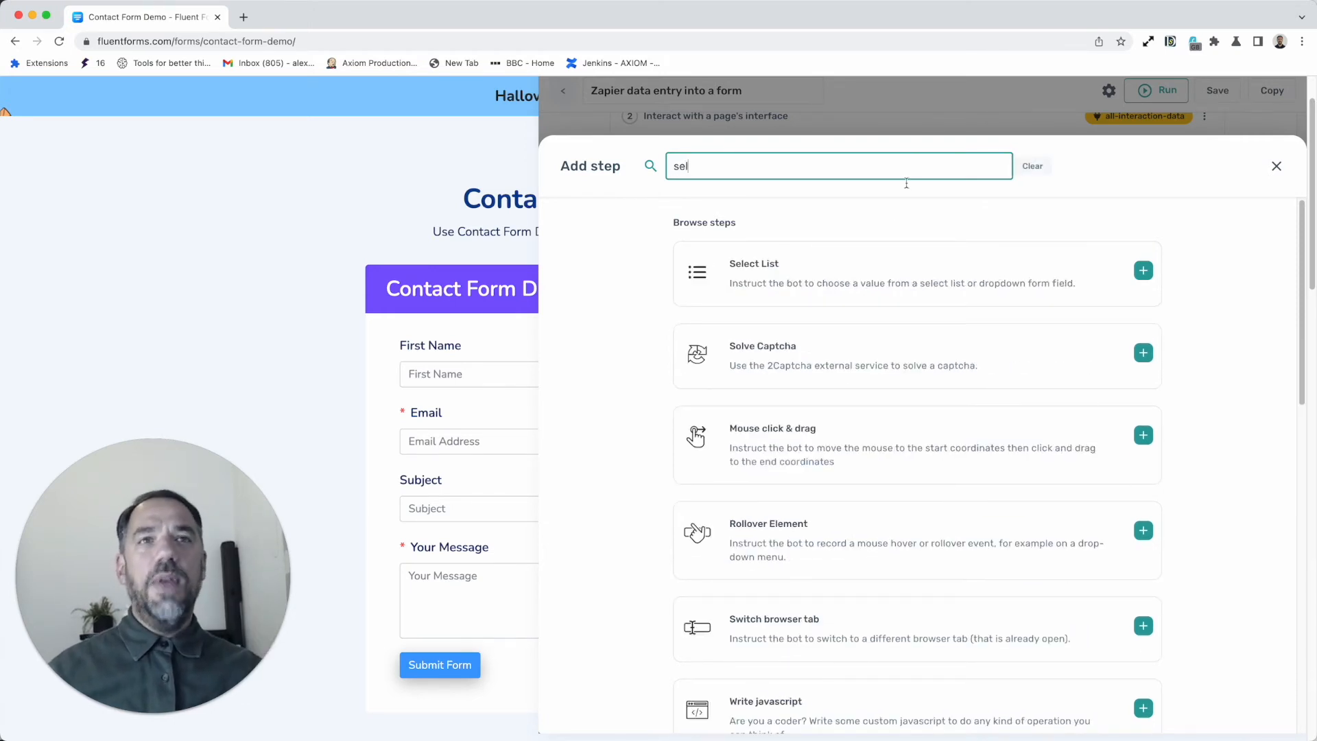
pyautogui.click(875, 274)
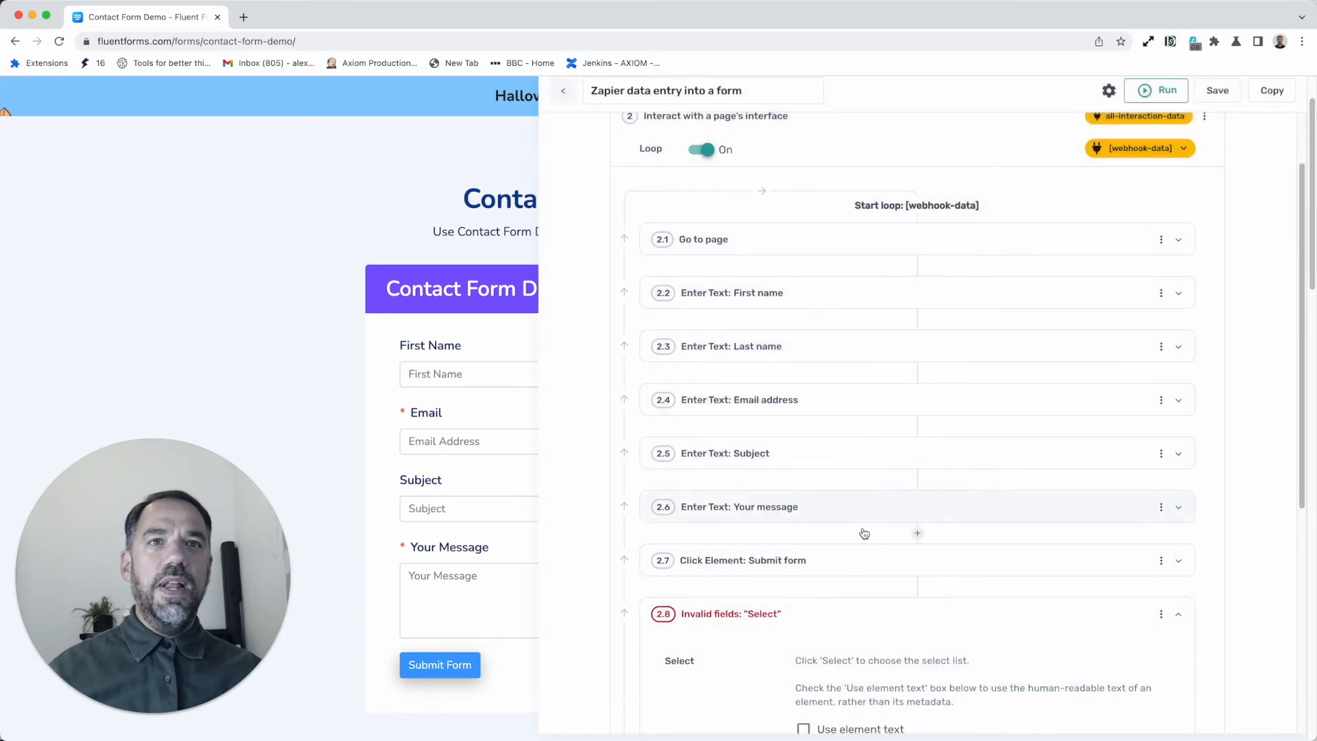
pyautogui.scroll(-3, 861, 532)
# - Check the webhook-data columns available for the Select List option text without inserting any, and delete the Select List sub-step
pyautogui.click(858, 675)
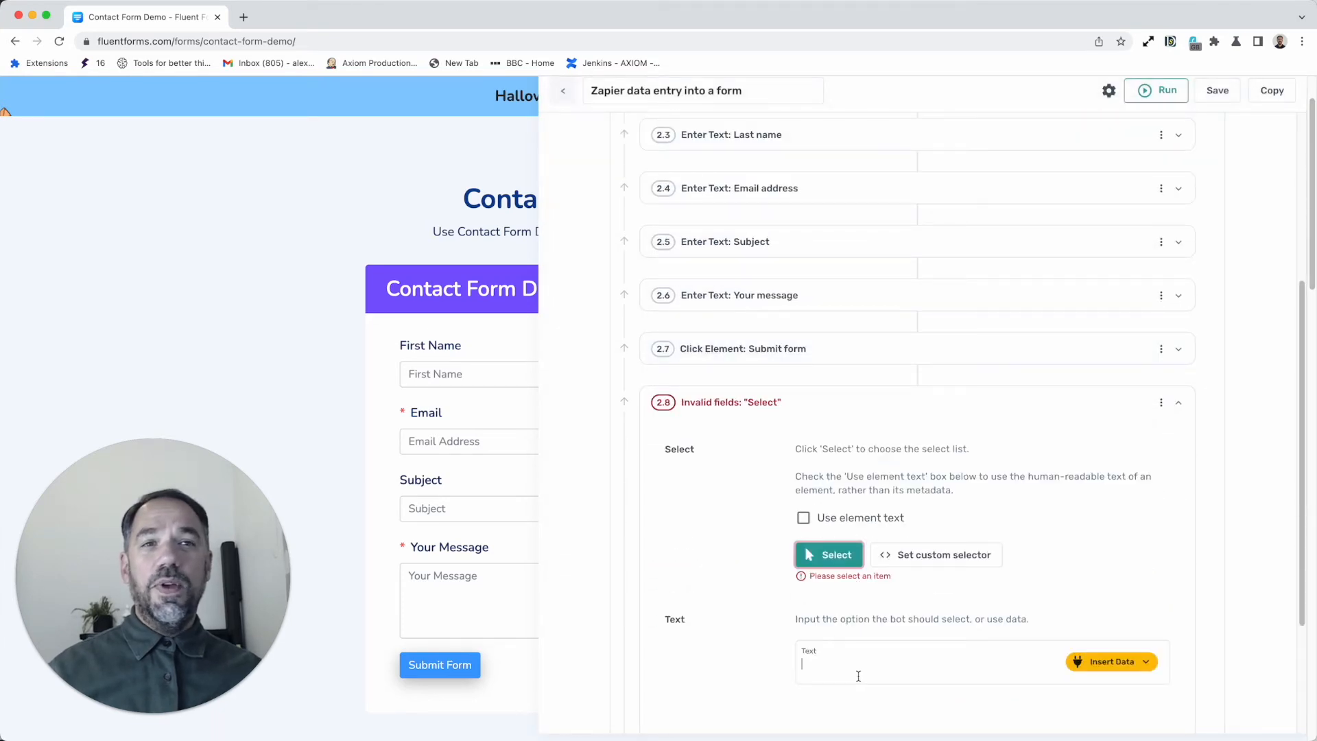
pyautogui.scroll(-2, 874, 660)
pyautogui.click(1111, 570)
pyautogui.click(1108, 598)
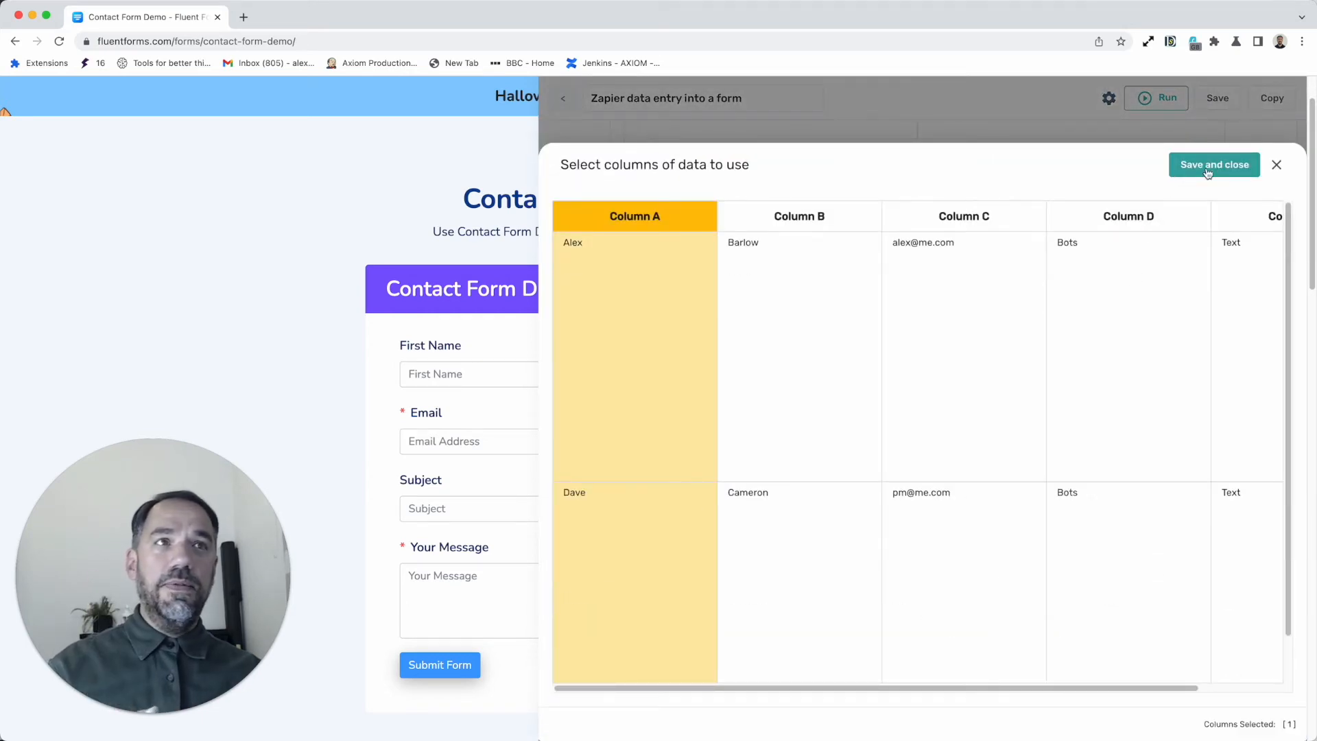
pyautogui.click(1276, 165)
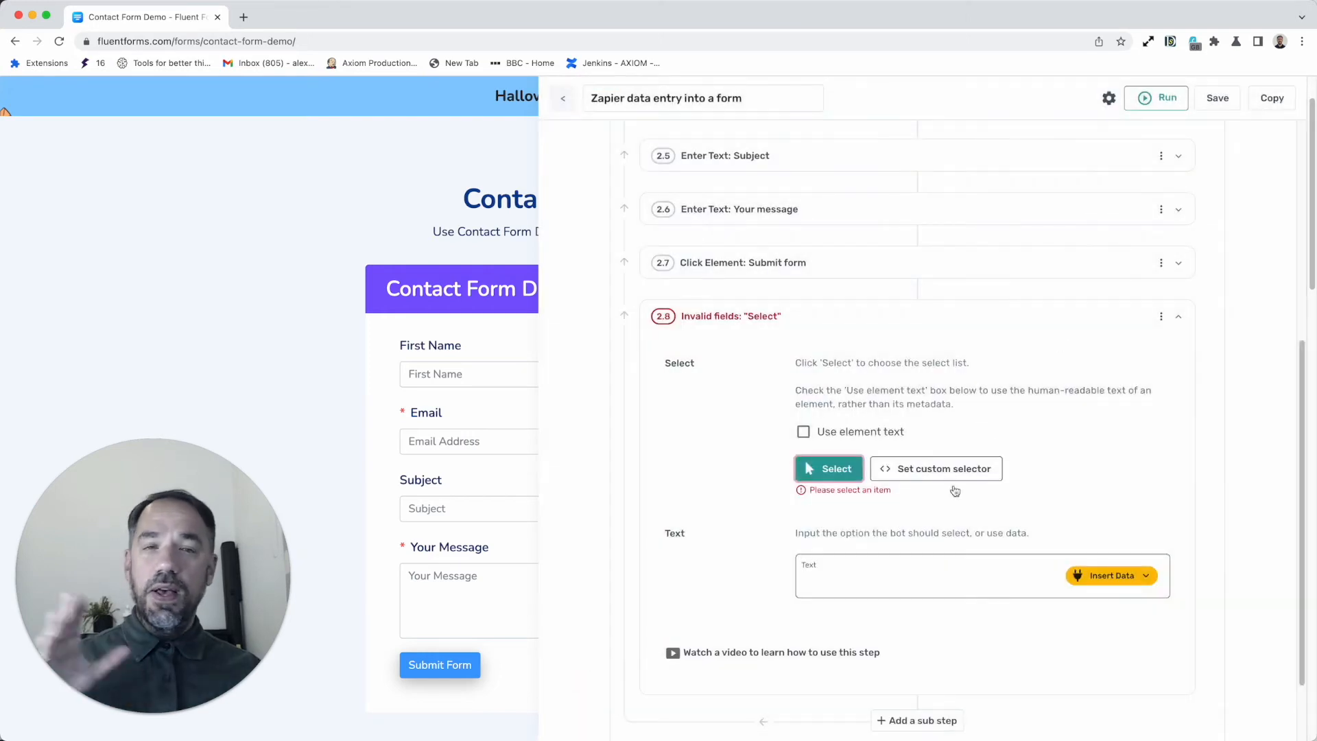
pyautogui.click(1161, 316)
pyautogui.click(1150, 397)
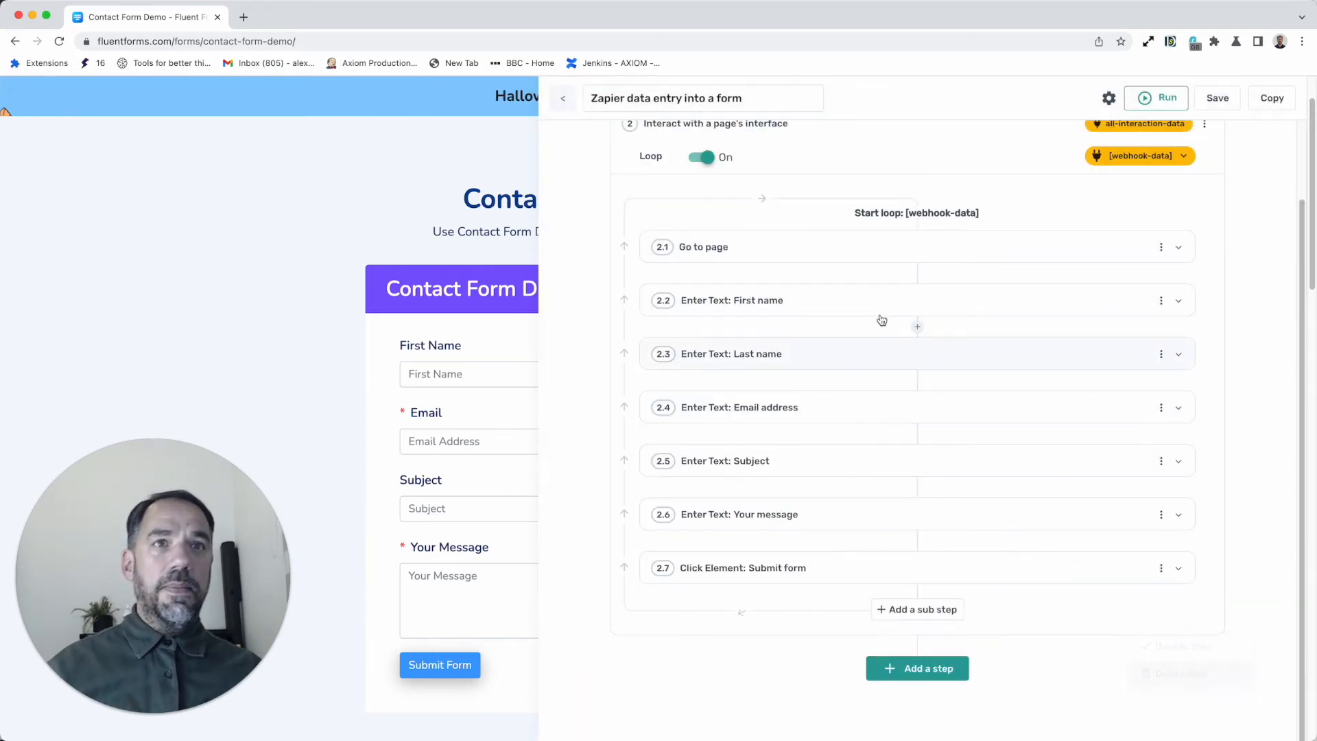
# - Look through the sub-step types that can be added between "Your message" and "Submit form", and close the list without adding any
pyautogui.moveTo(921, 547)
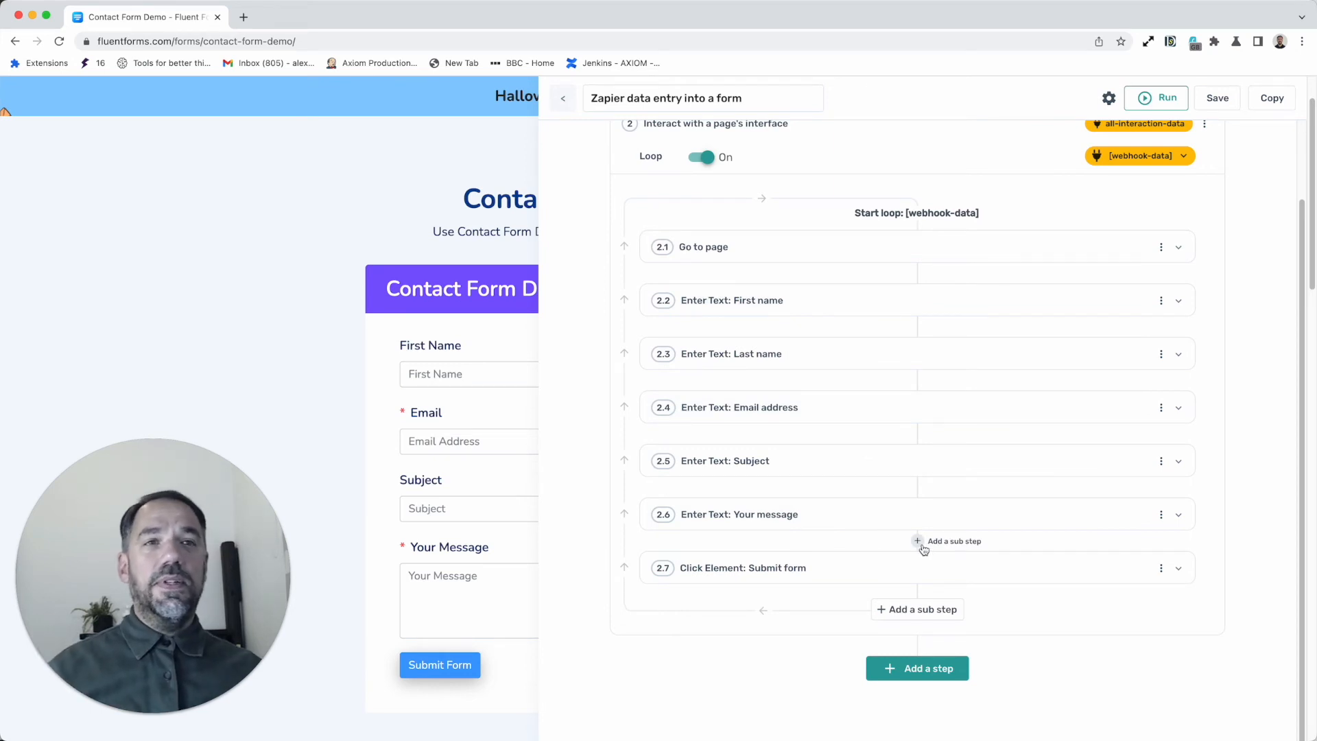
pyautogui.click(922, 547)
pyautogui.scroll(-3, 919, 556)
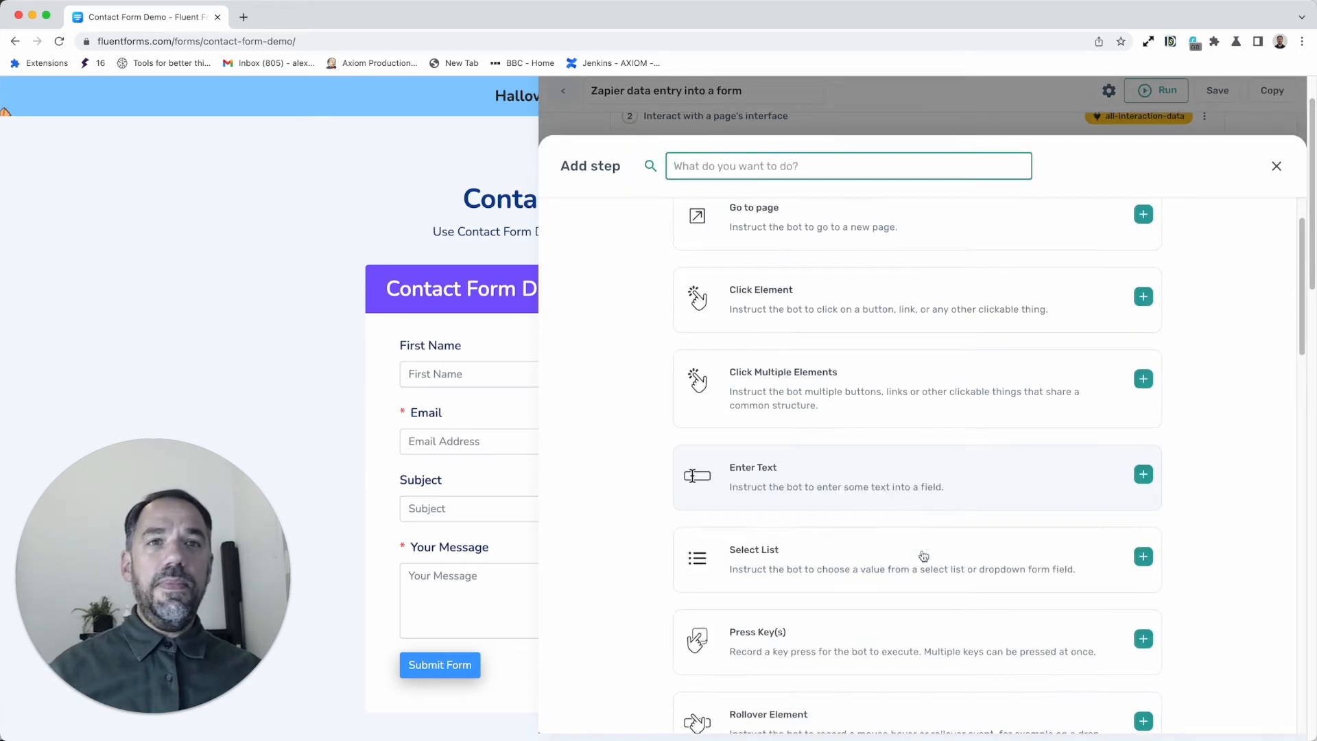
pyautogui.scroll(-1, 921, 575)
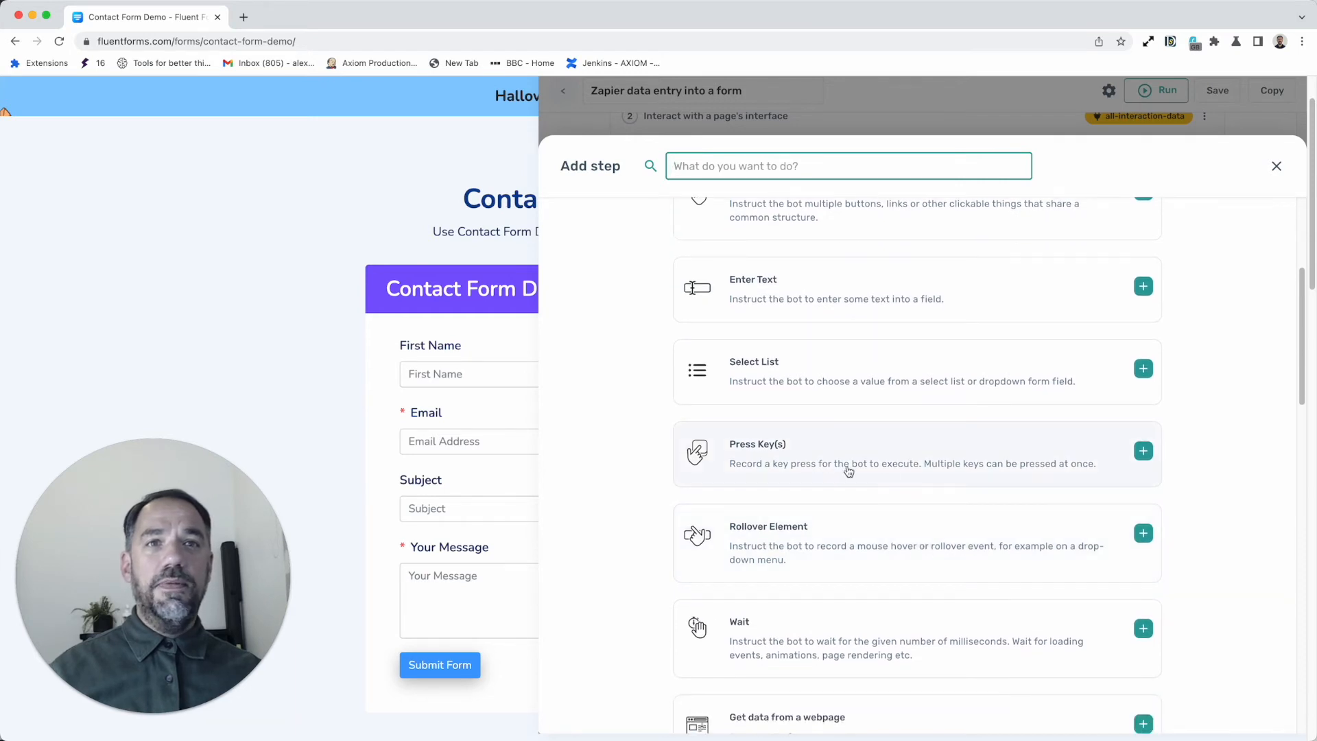
pyautogui.scroll(-3, 838, 595)
pyautogui.scroll(5, 838, 583)
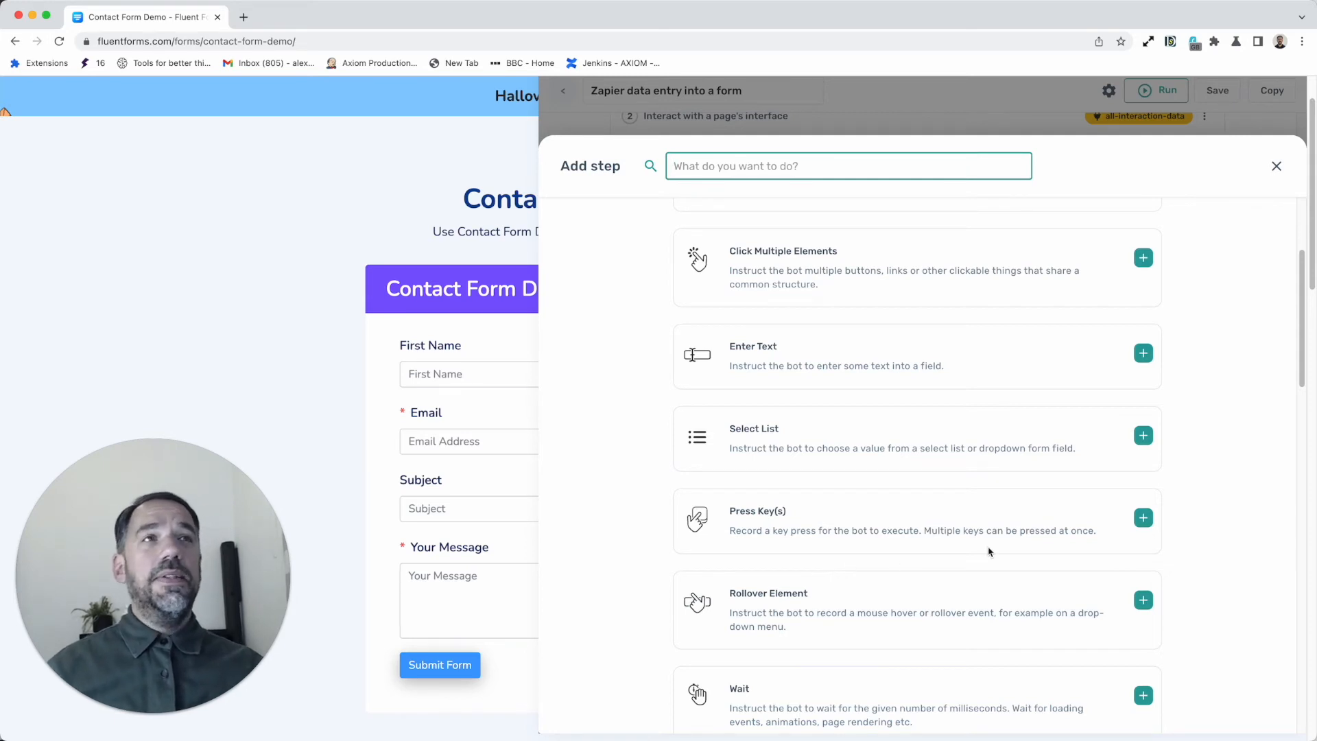
pyautogui.click(1274, 166)
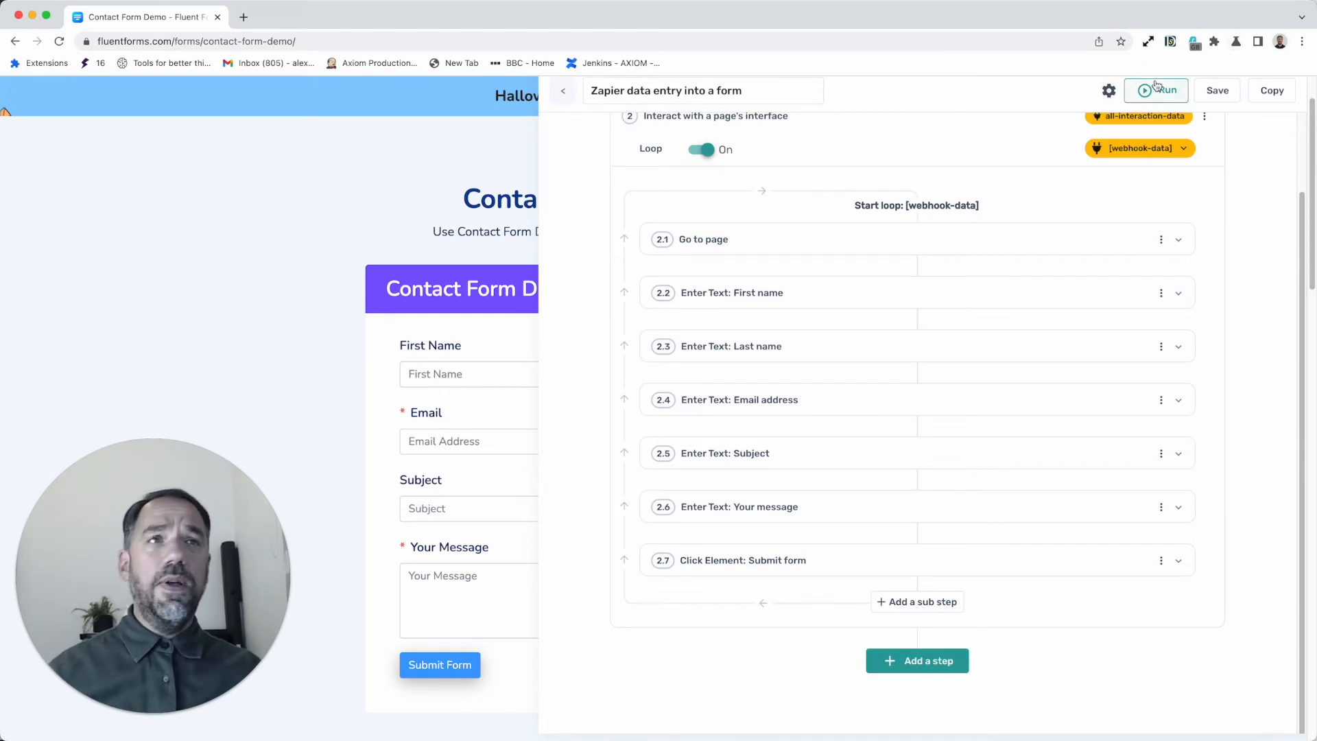
# - Hide the automation builder and tab through the contact form's fields from First Name to Your Message
pyautogui.scroll(2, 1043, 248)
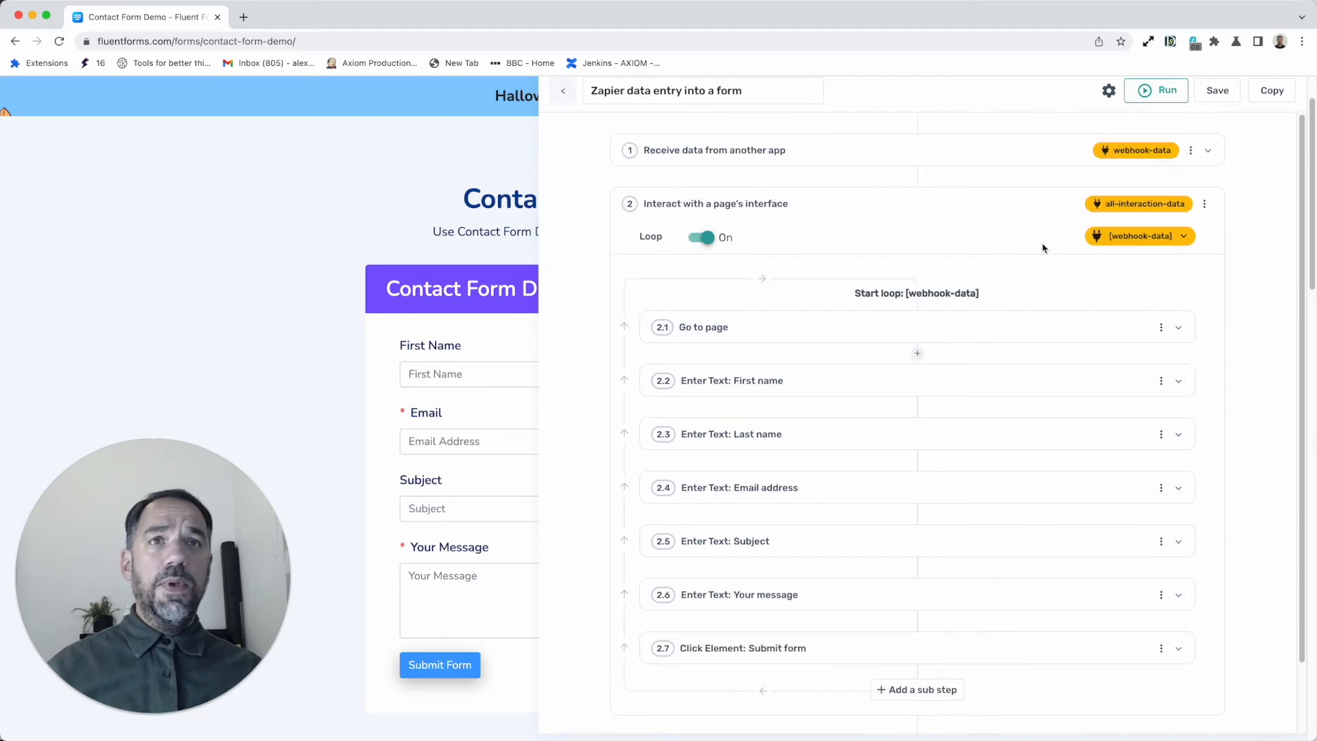
pyautogui.click(534, 83)
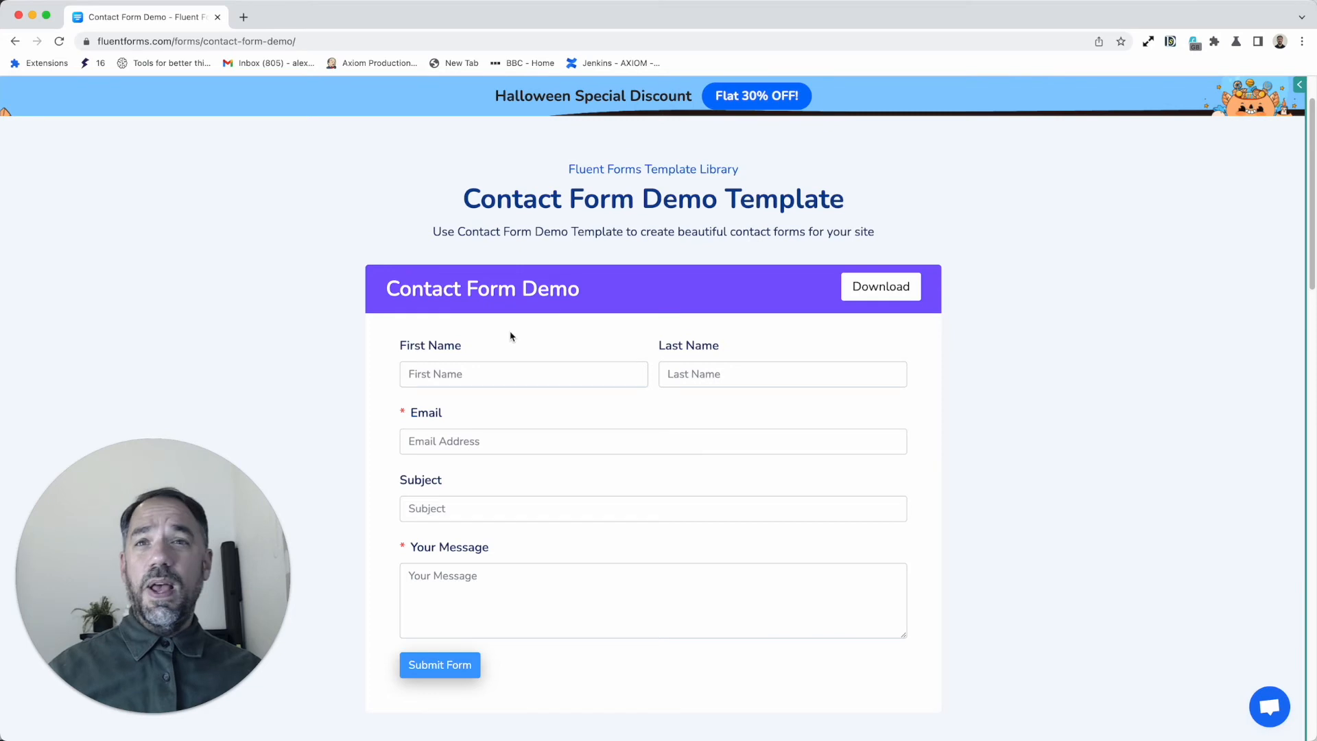
pyautogui.click(499, 368)
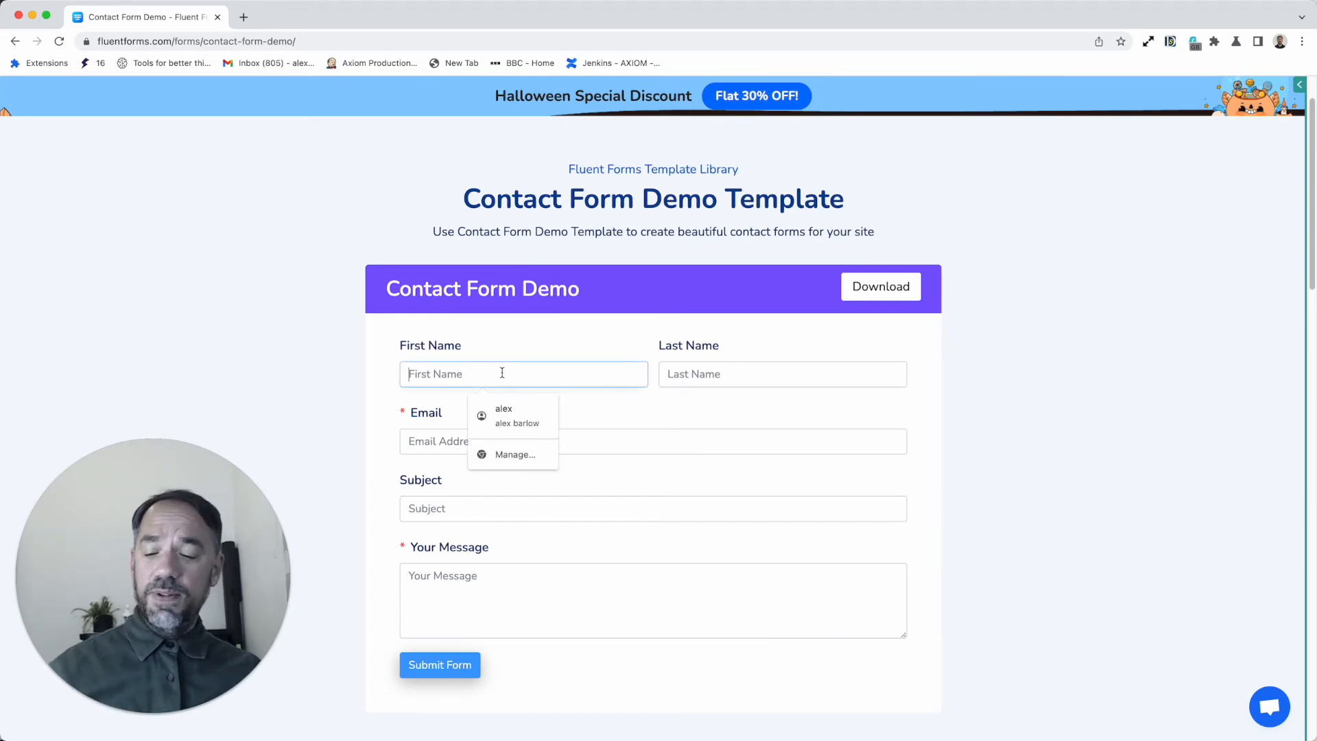
pyautogui.press('Tab')
pyautogui.press('Tab')
pyautogui.press('Tab')
pyautogui.press('Tab')
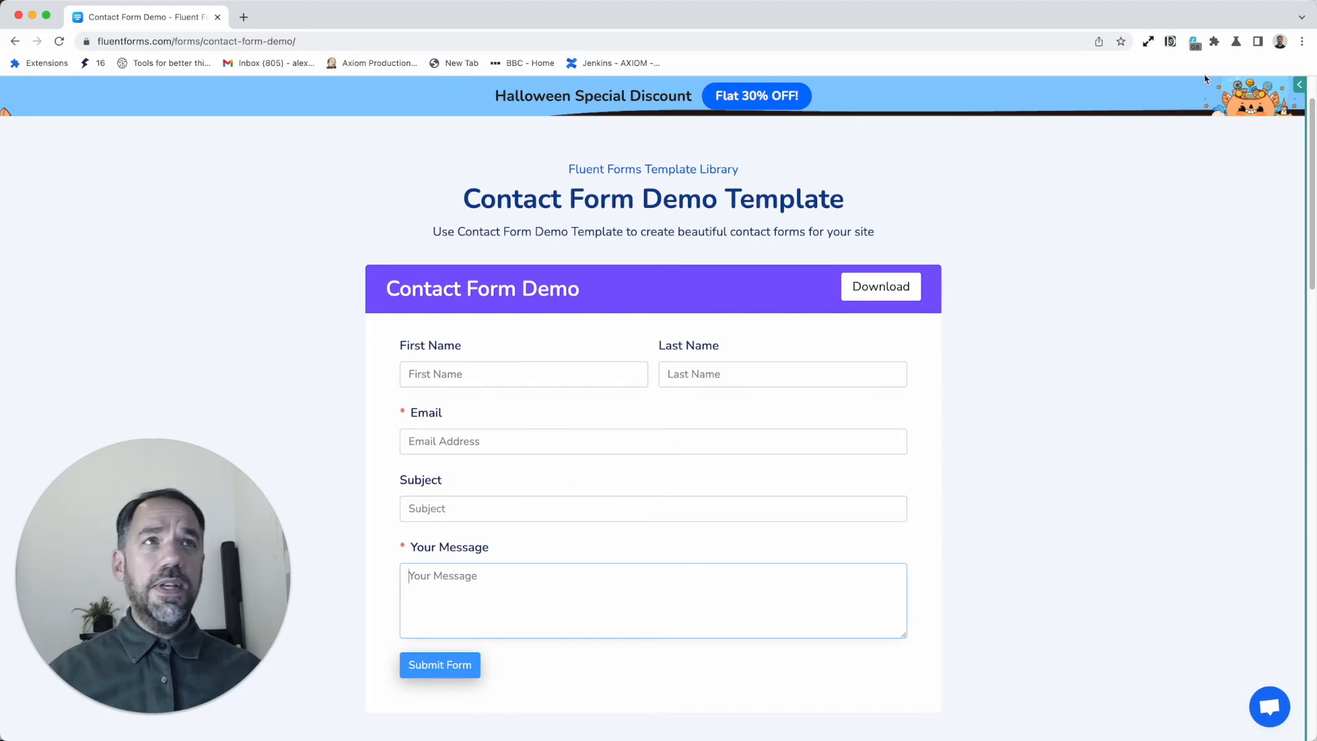
# - Reopen the automation builder, insert a Press Key(s) sub-step between "First name" and "Last name", and record the Tab key in it
pyautogui.click(1301, 94)
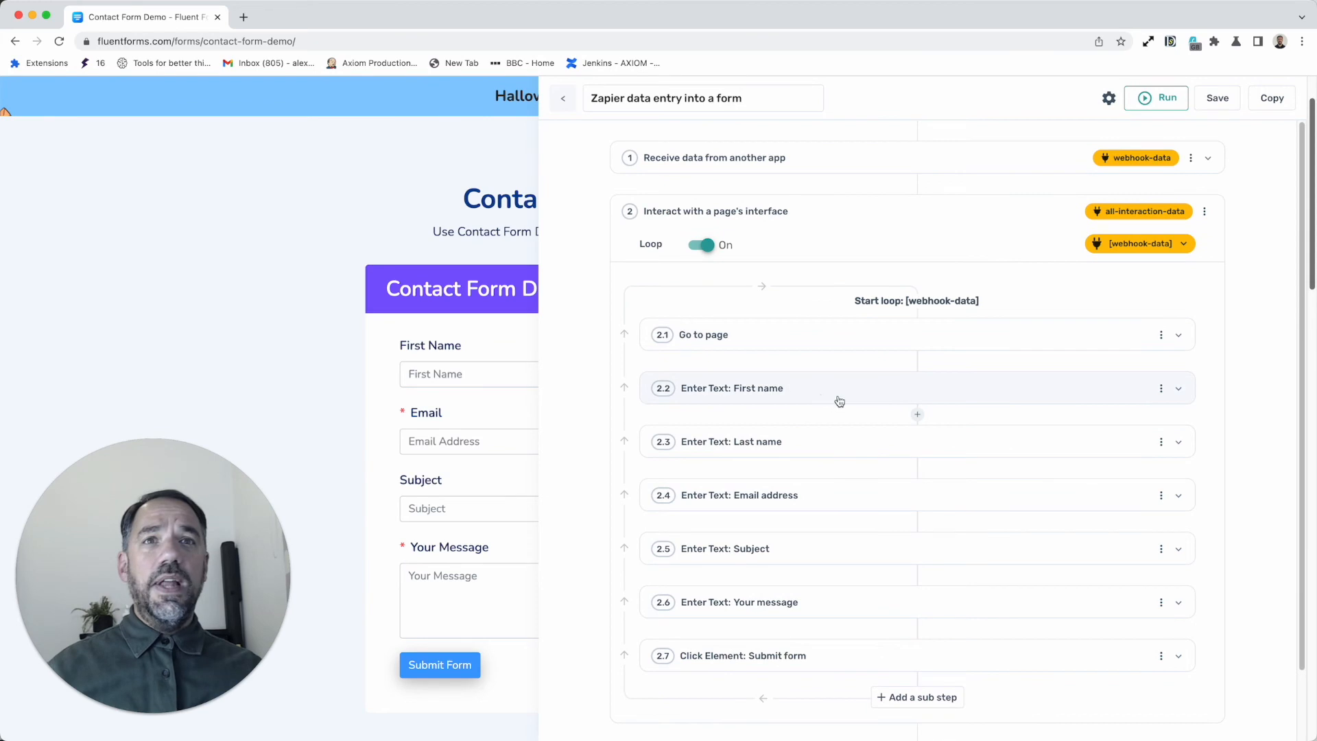
pyautogui.click(918, 414)
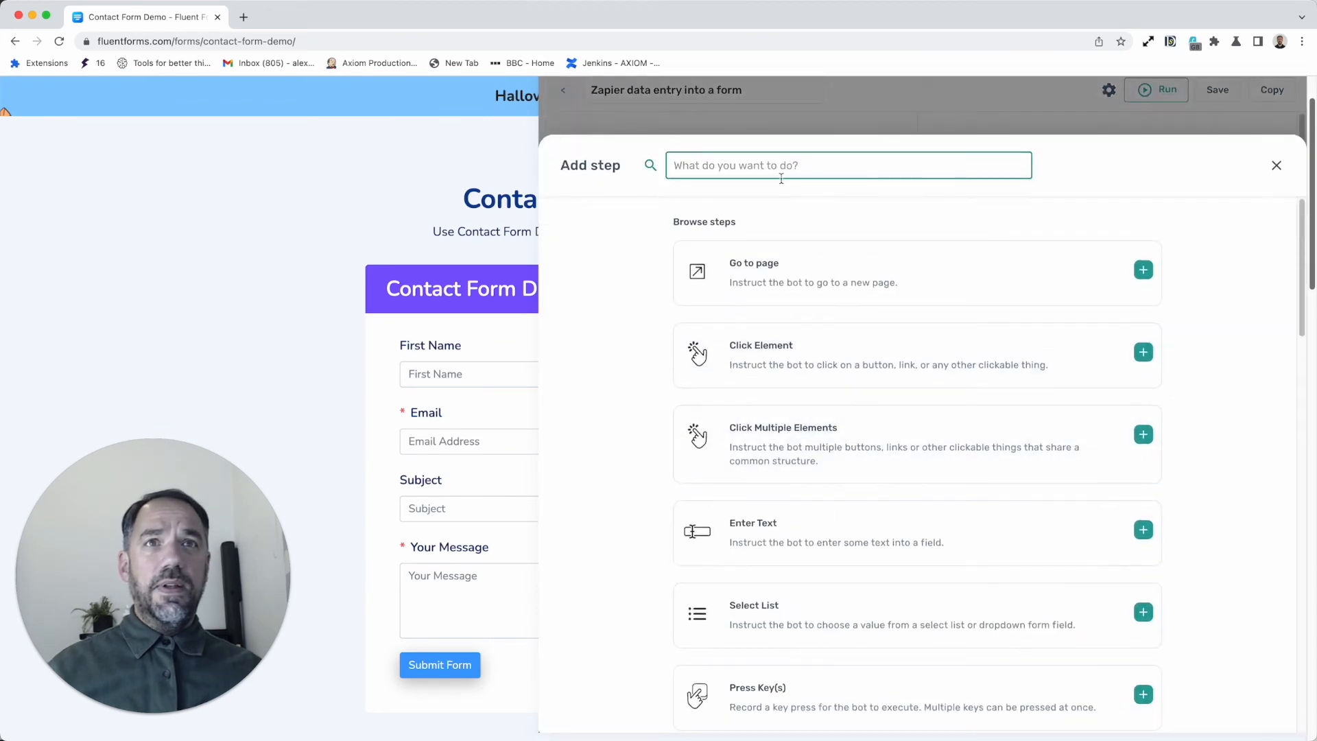
pyautogui.write('key')
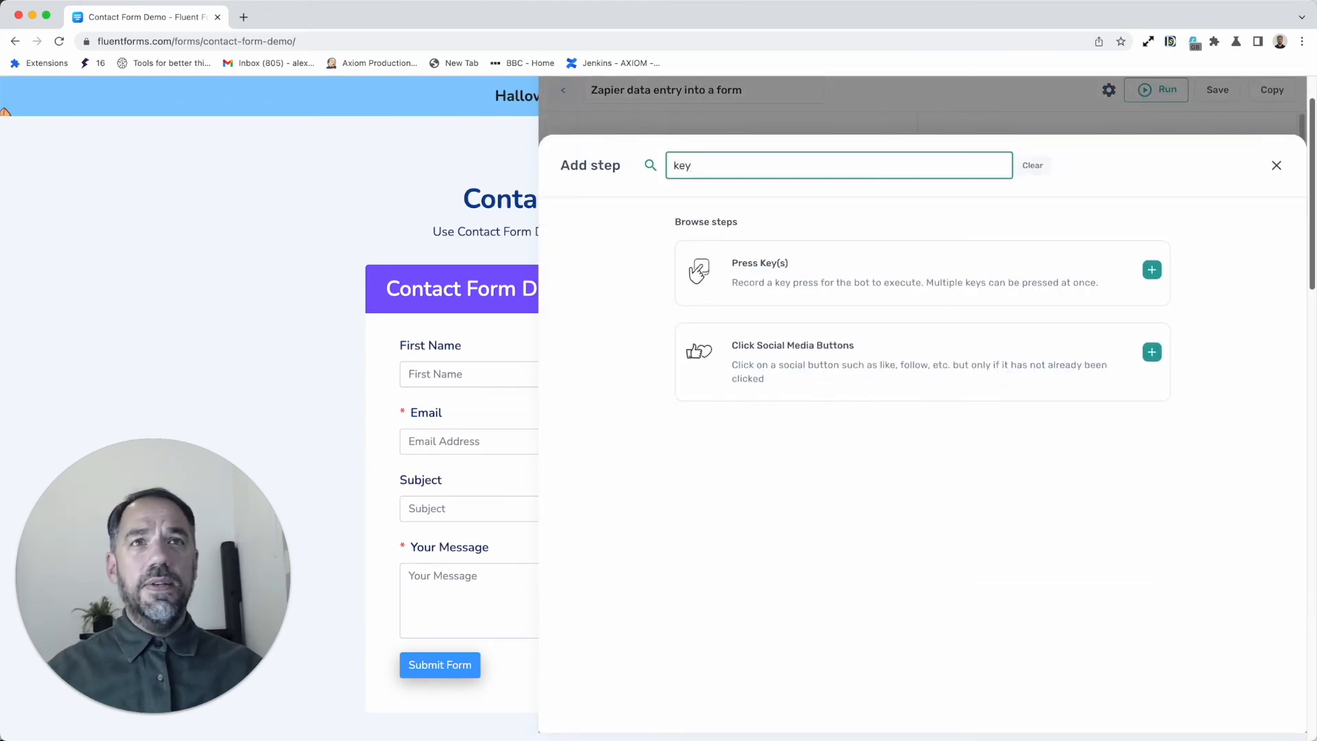
pyautogui.click(788, 259)
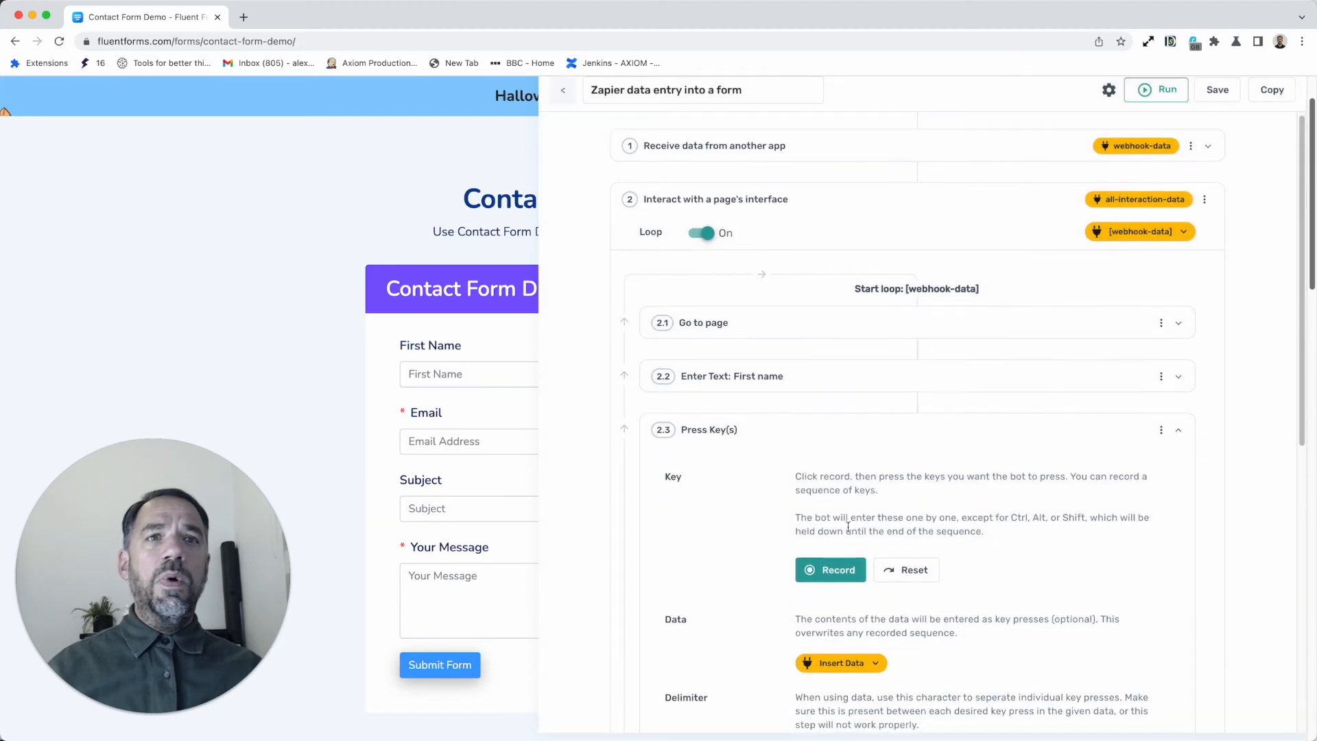
pyautogui.click(842, 552)
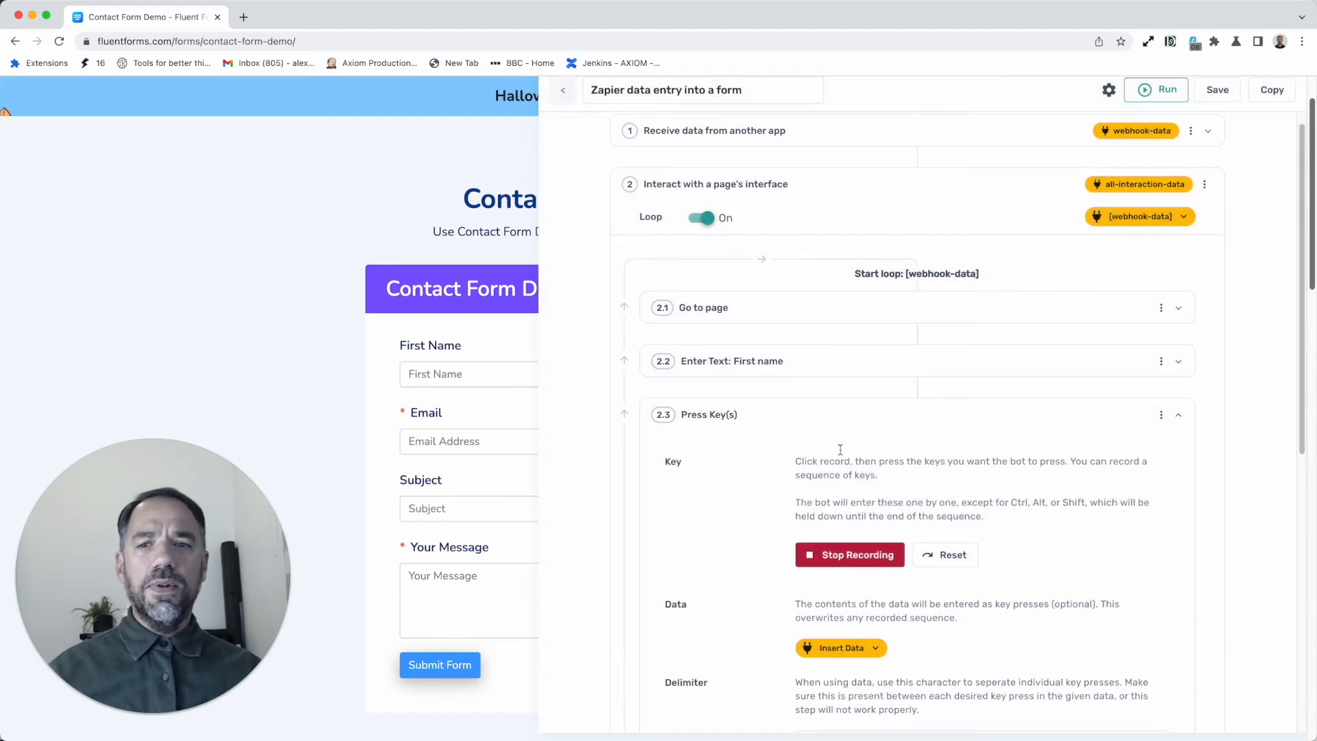
pyautogui.press('Tab')
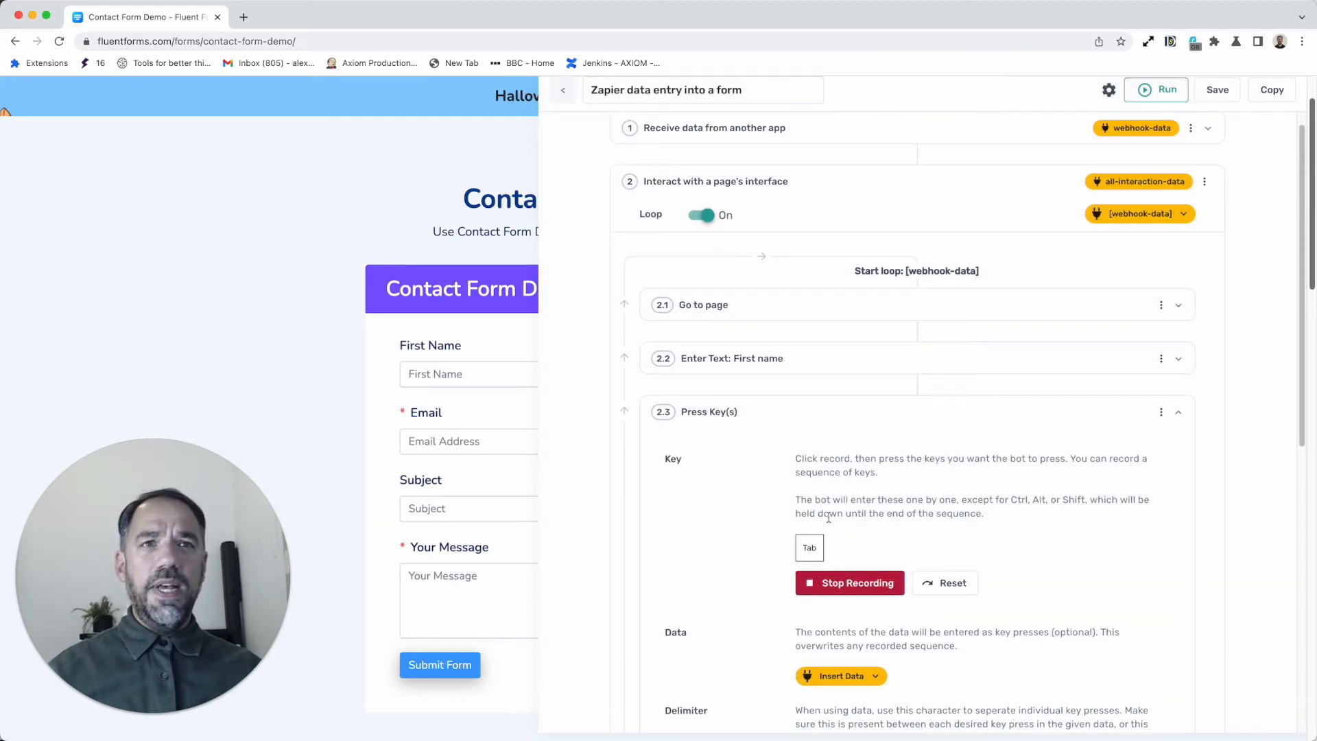
pyautogui.click(867, 584)
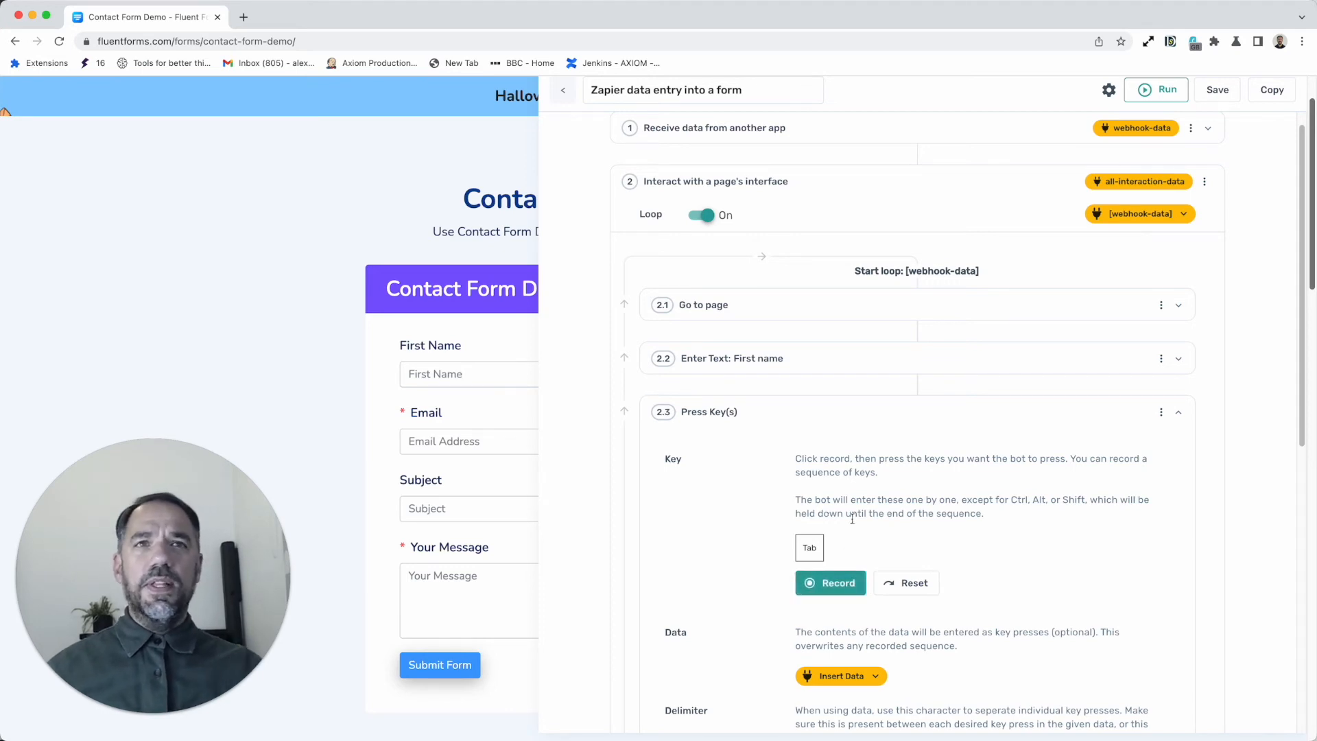
# - Check the form field targeted by "Enter Text: First name", cancel out of the selector, and collapse the sub-step
pyautogui.click(833, 535)
pyautogui.click(577, 376)
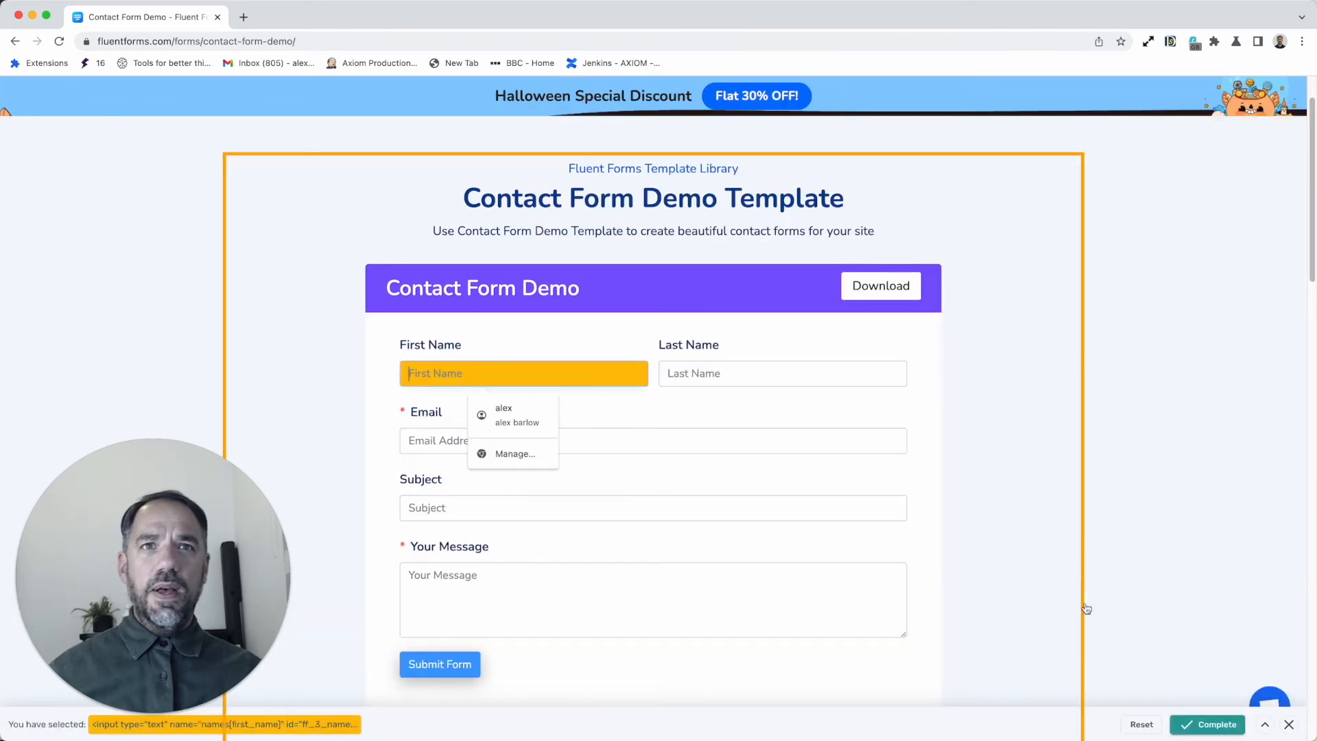
pyautogui.click(1289, 725)
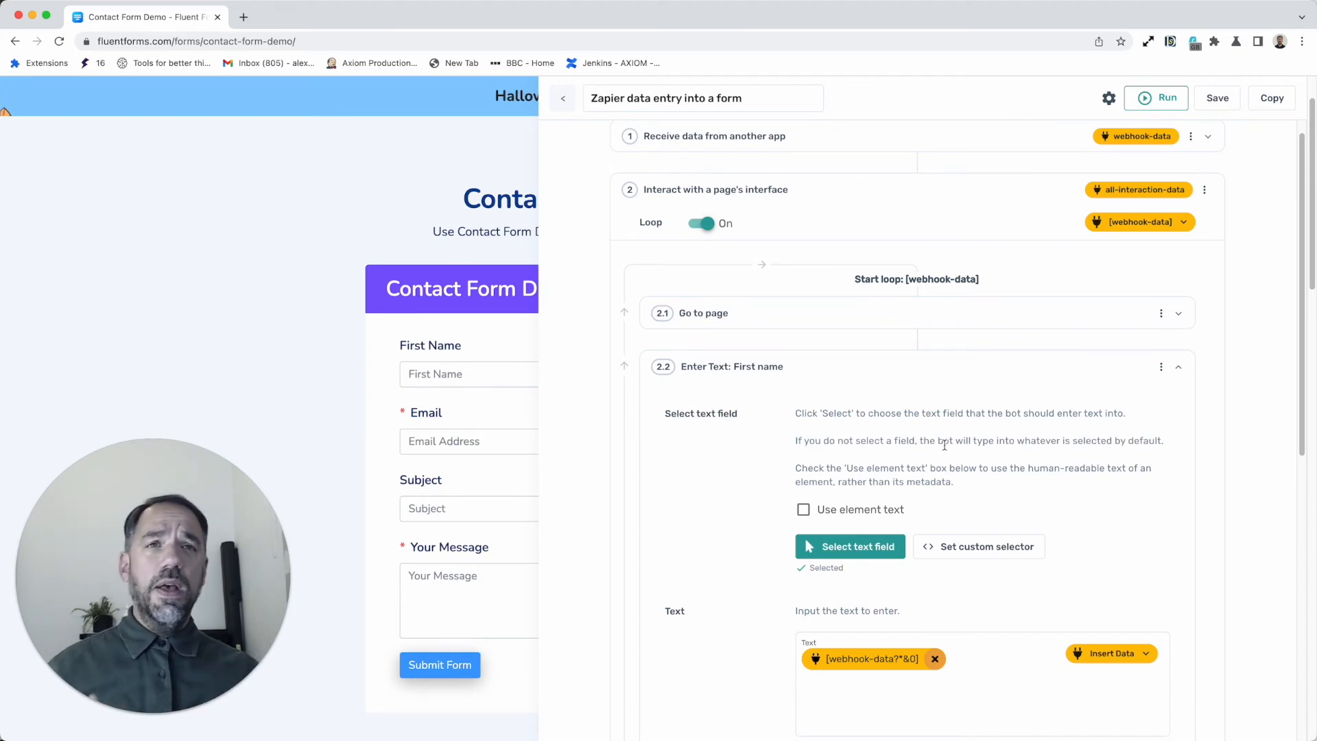
pyautogui.click(1026, 372)
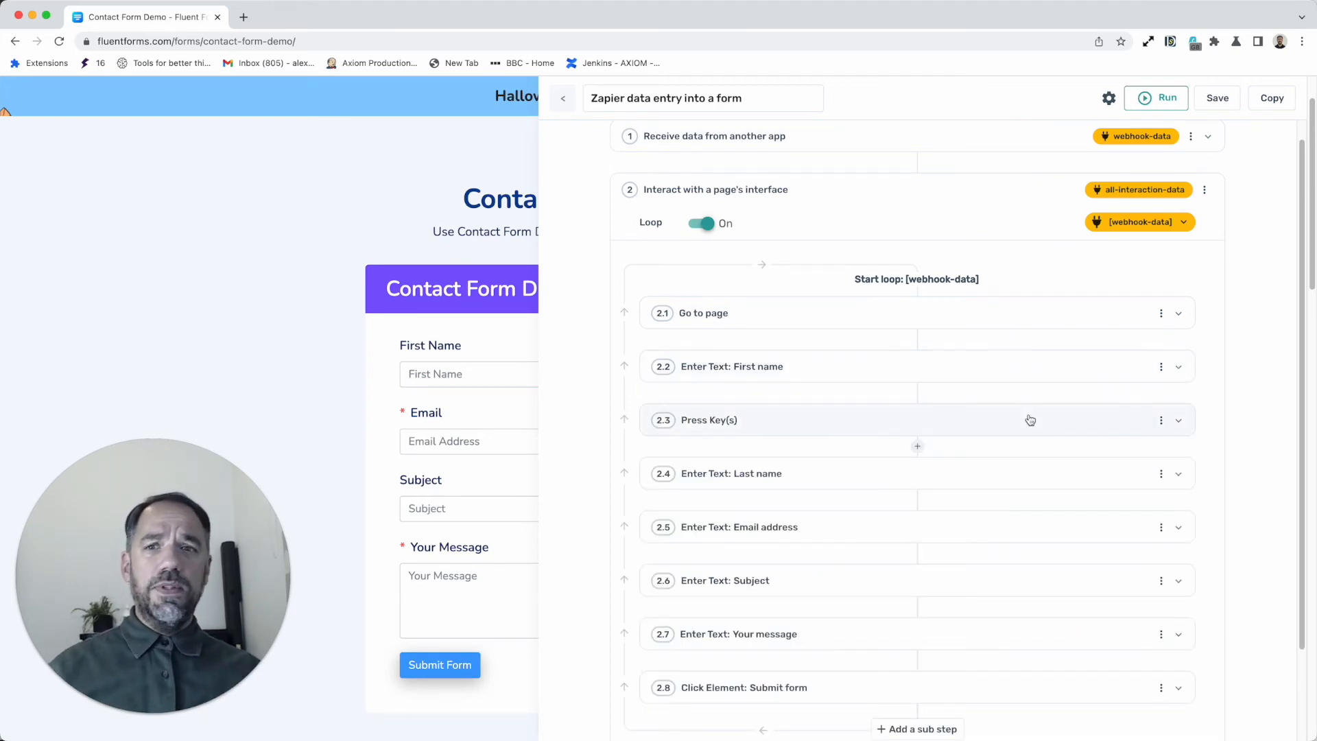
# - Set the Submit Form button on the contact form as the element for "Click Element: Submit form"
pyautogui.scroll(-3, 923, 599)
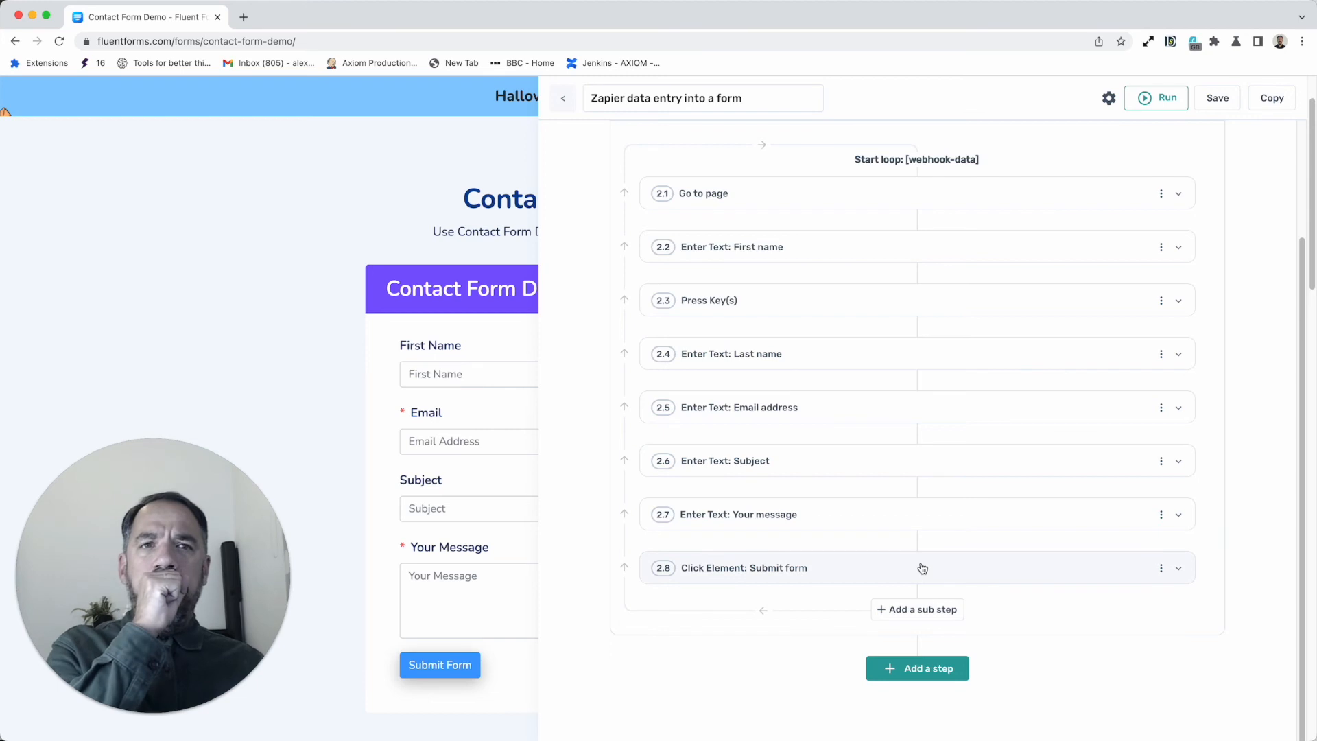
pyautogui.click(975, 574)
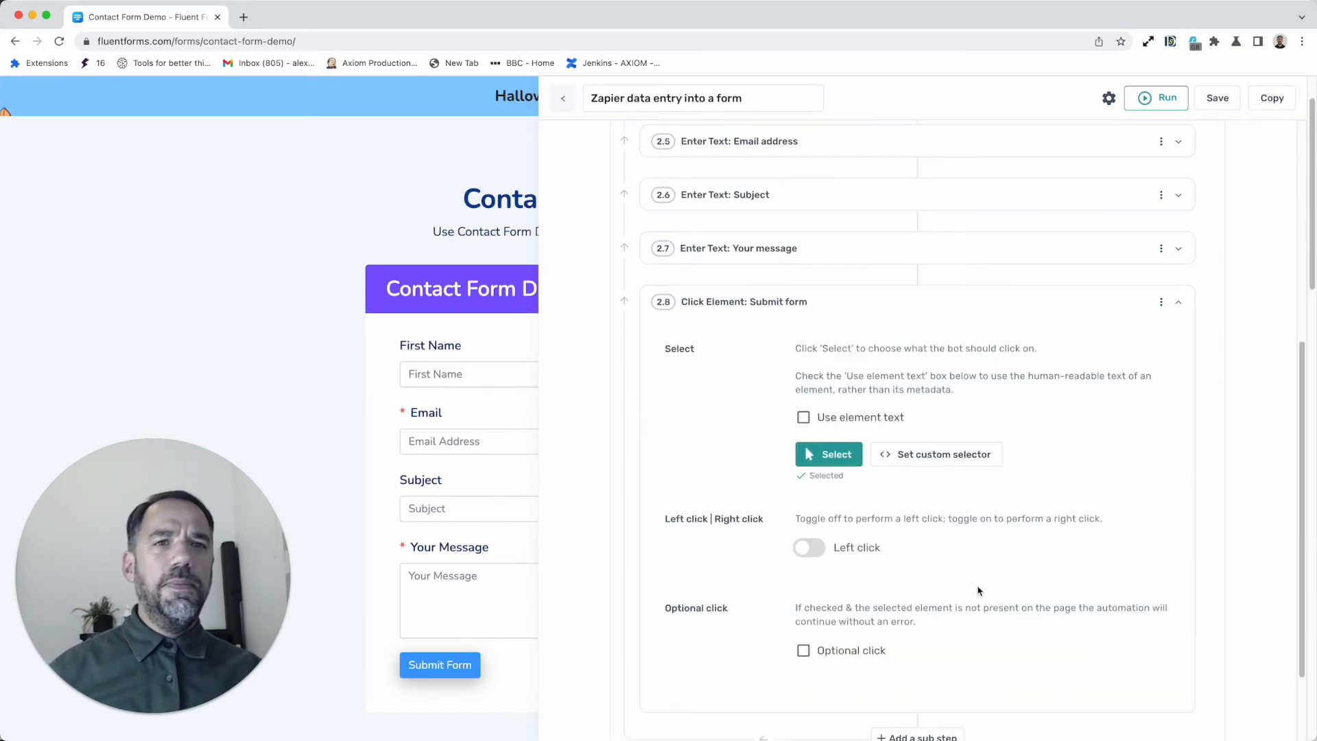
pyautogui.click(835, 452)
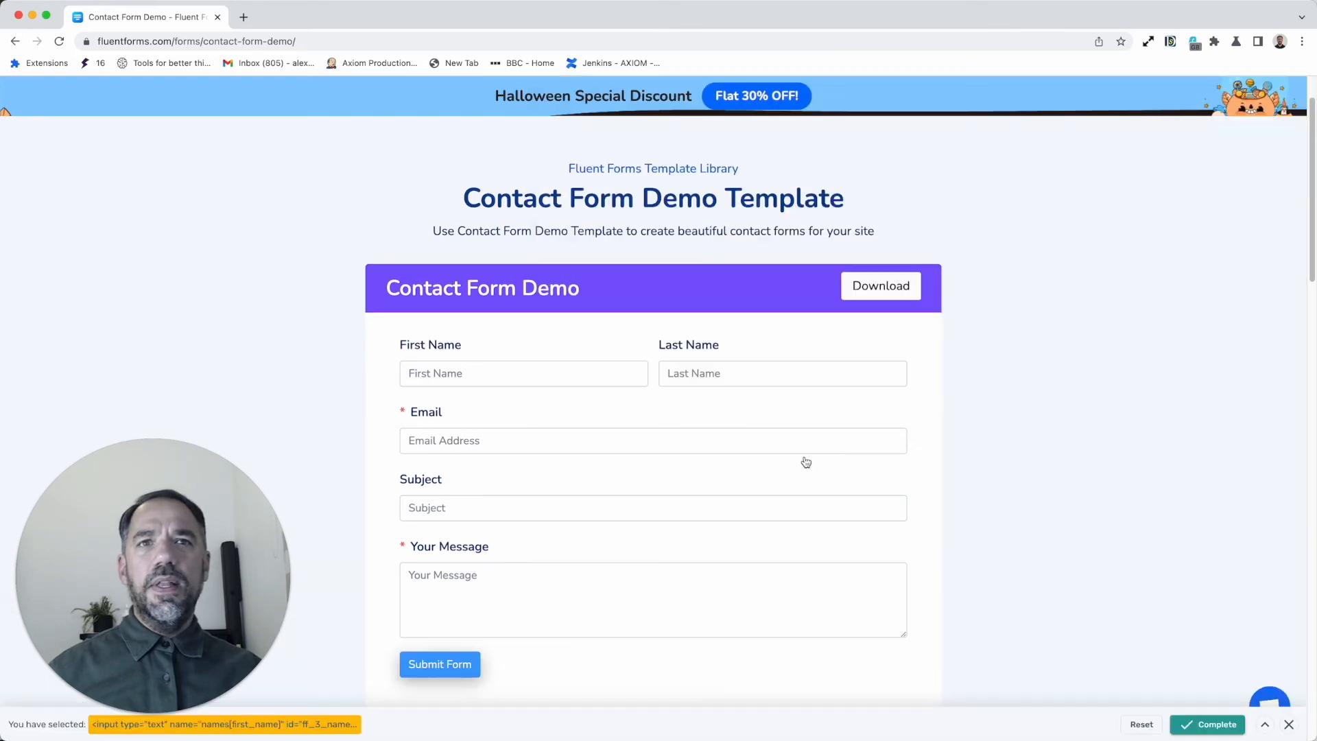
pyautogui.click(443, 659)
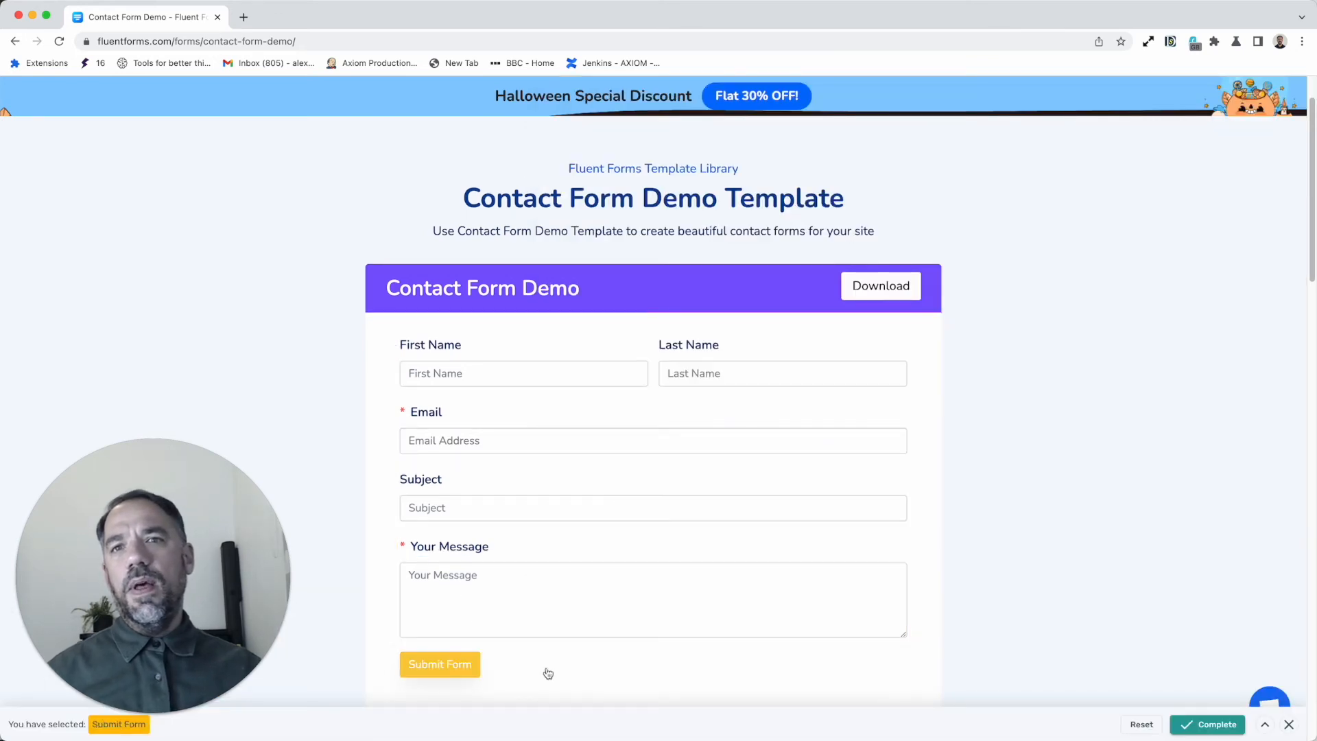
pyautogui.click(1228, 731)
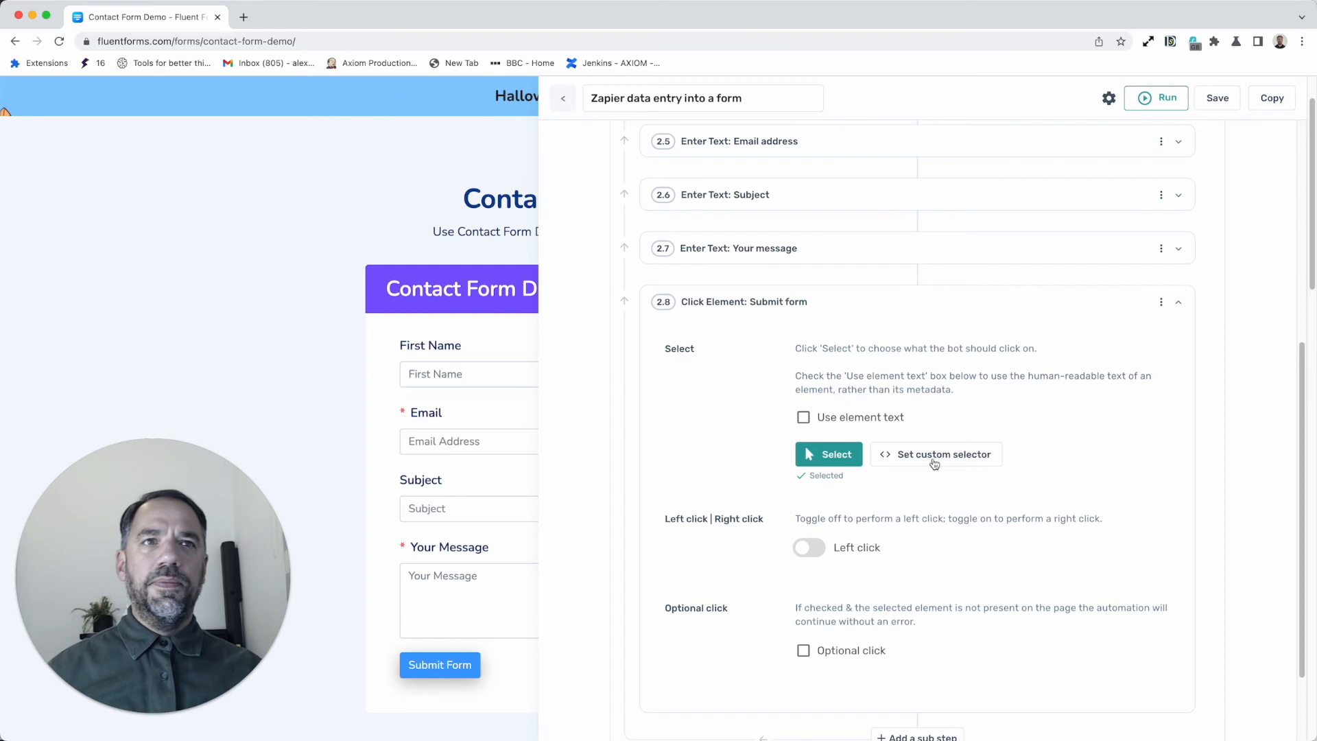
# - Disable the "Click Element: Submit form" sub-step and collapse it
pyautogui.click(1162, 306)
pyautogui.click(1156, 334)
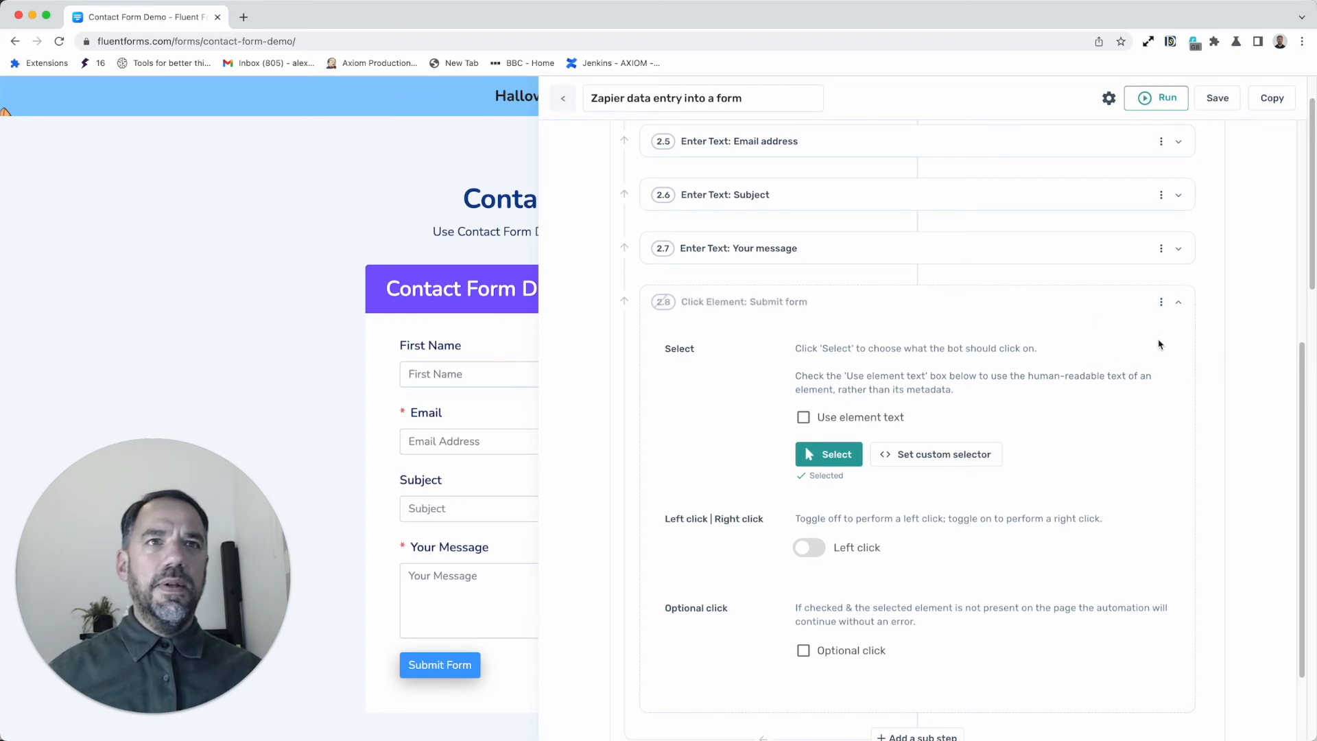
pyautogui.click(1035, 318)
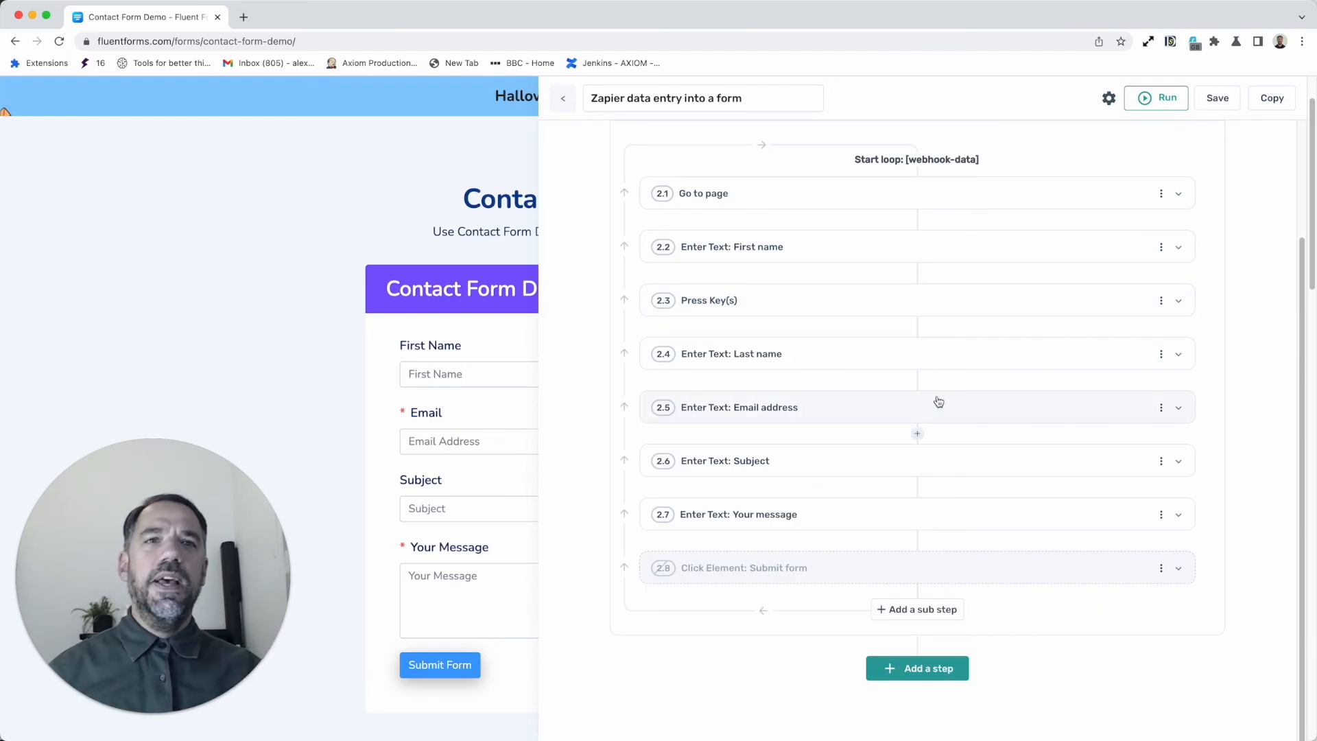
# - Add a Wait sub-step of 3000 milliseconds at the end of the webhook-data loop and collapse it
pyautogui.click(923, 622)
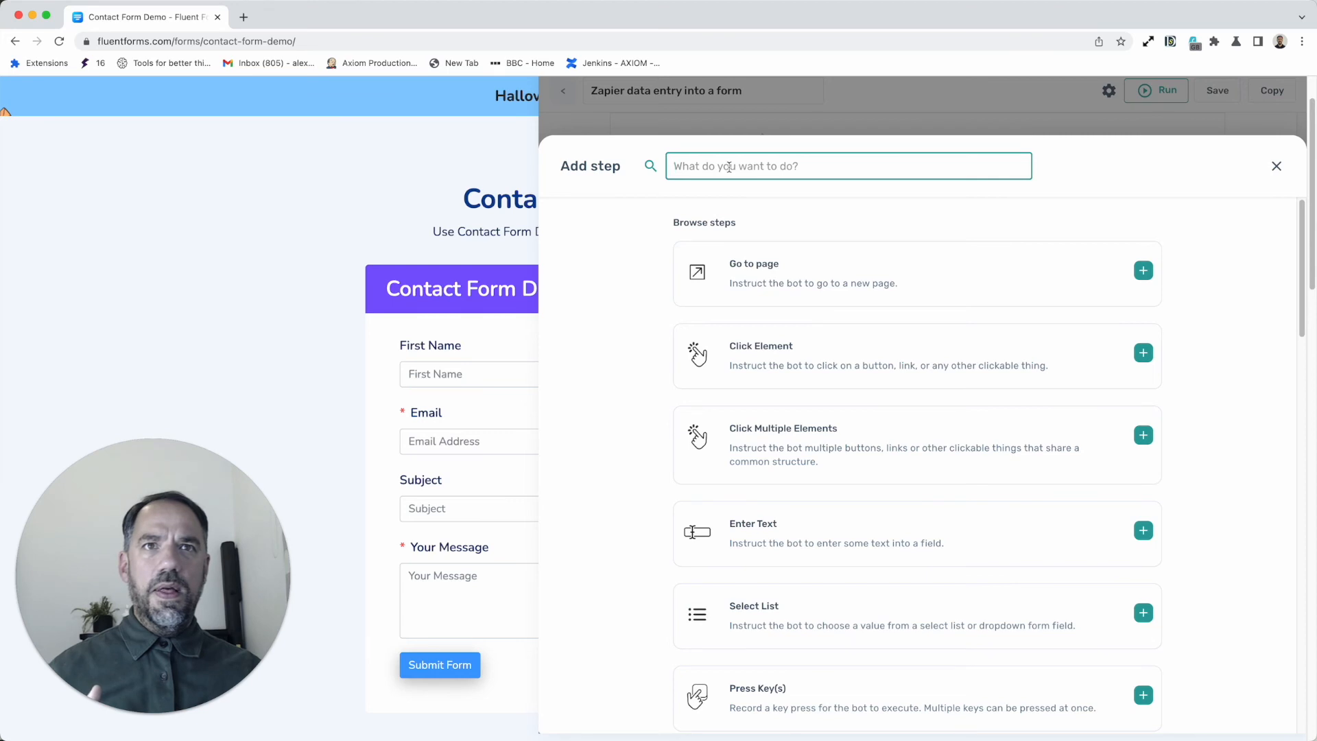
pyautogui.write('wait')
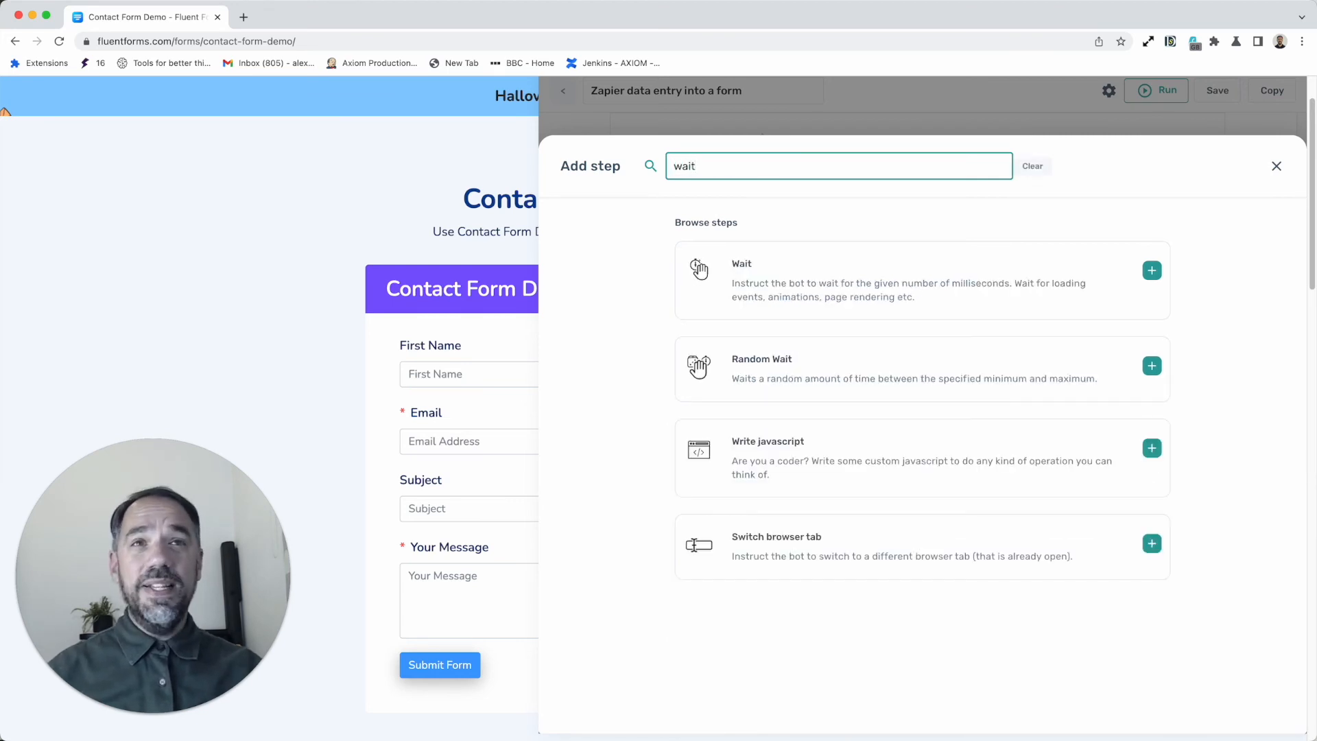
pyautogui.click(782, 258)
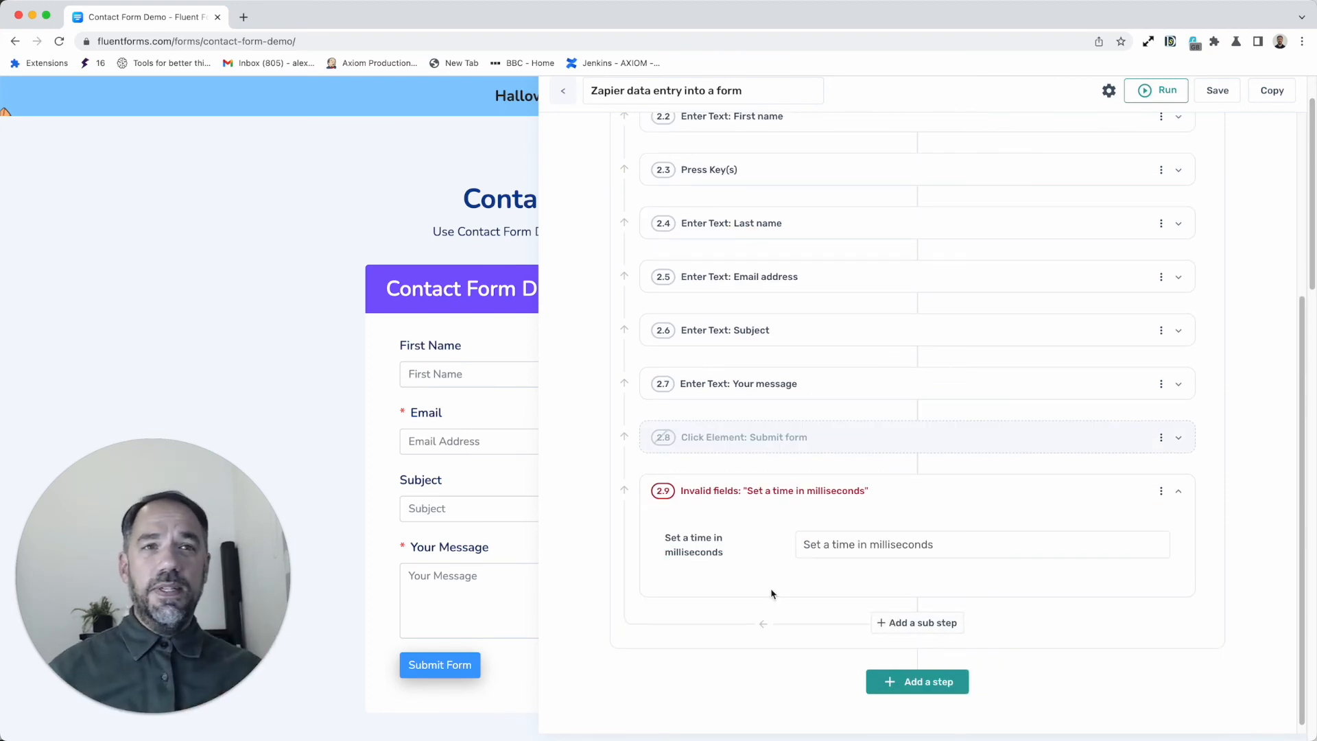
pyautogui.click(818, 557)
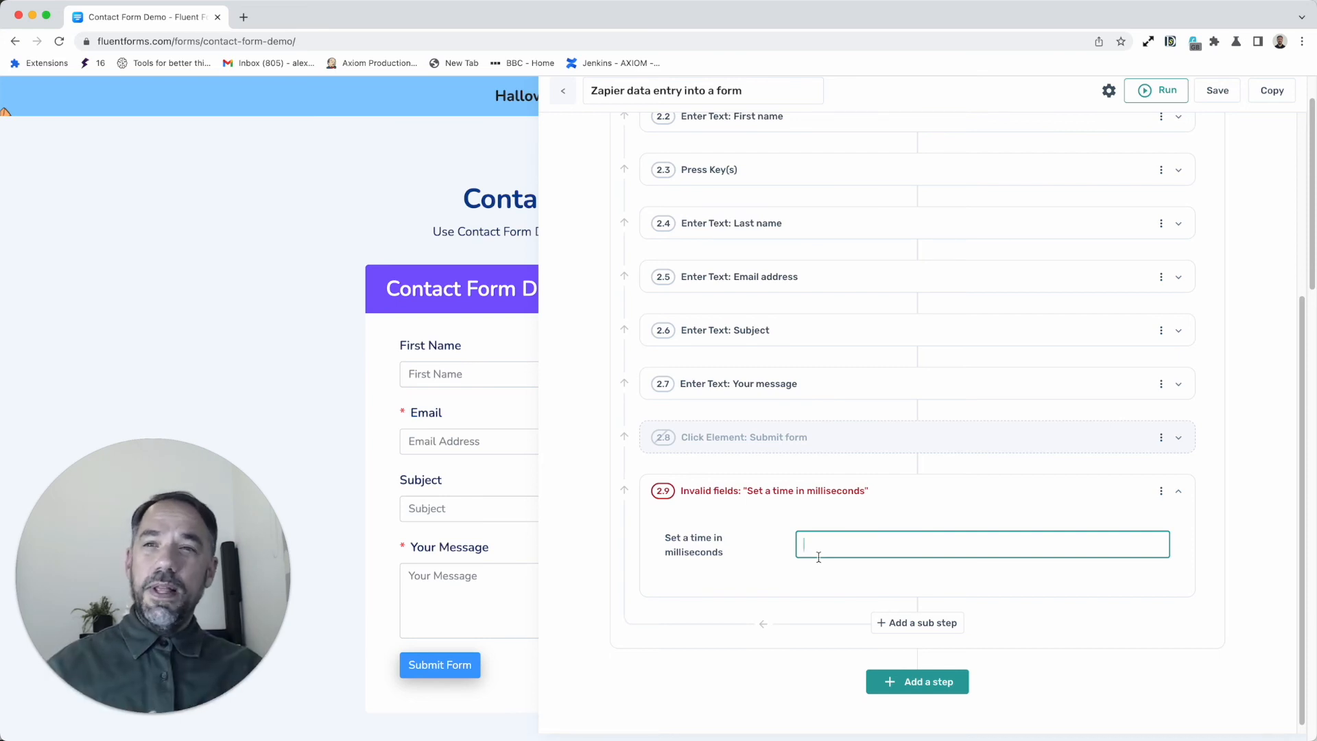
pyautogui.write('3000')
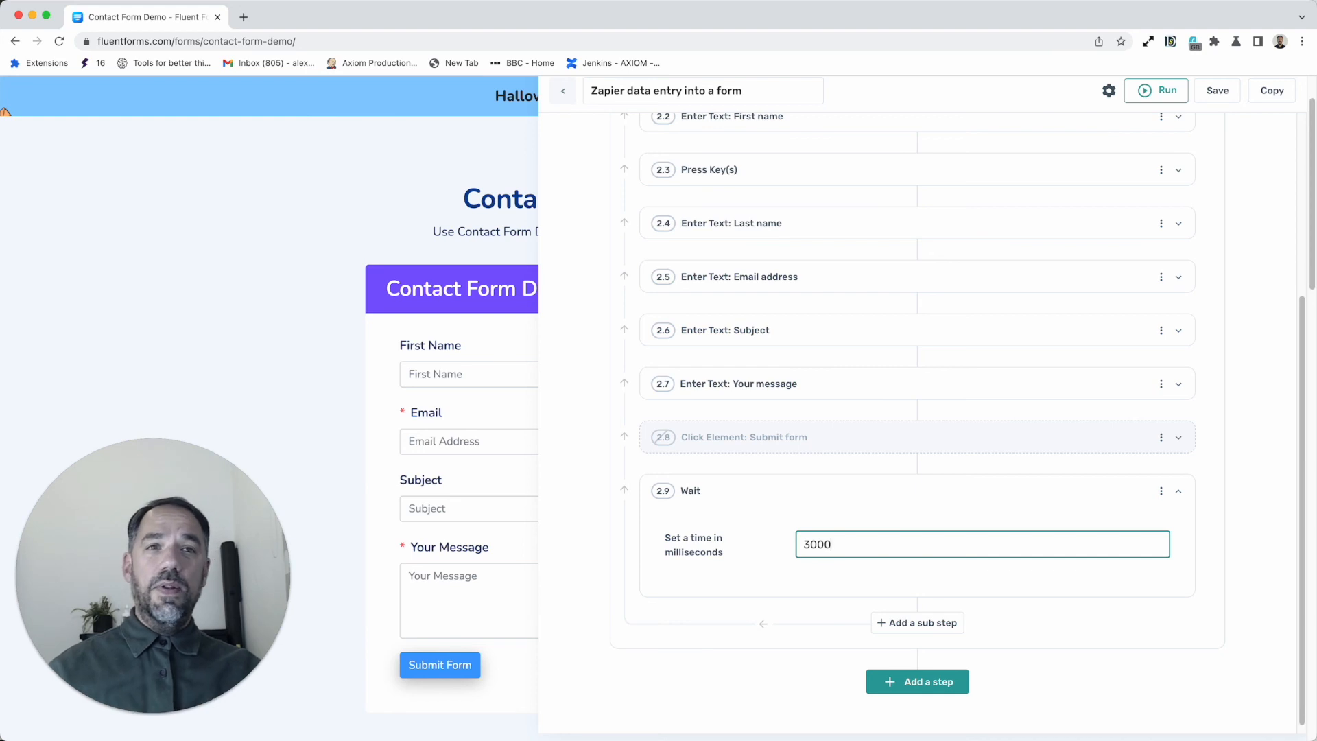
pyautogui.click(952, 490)
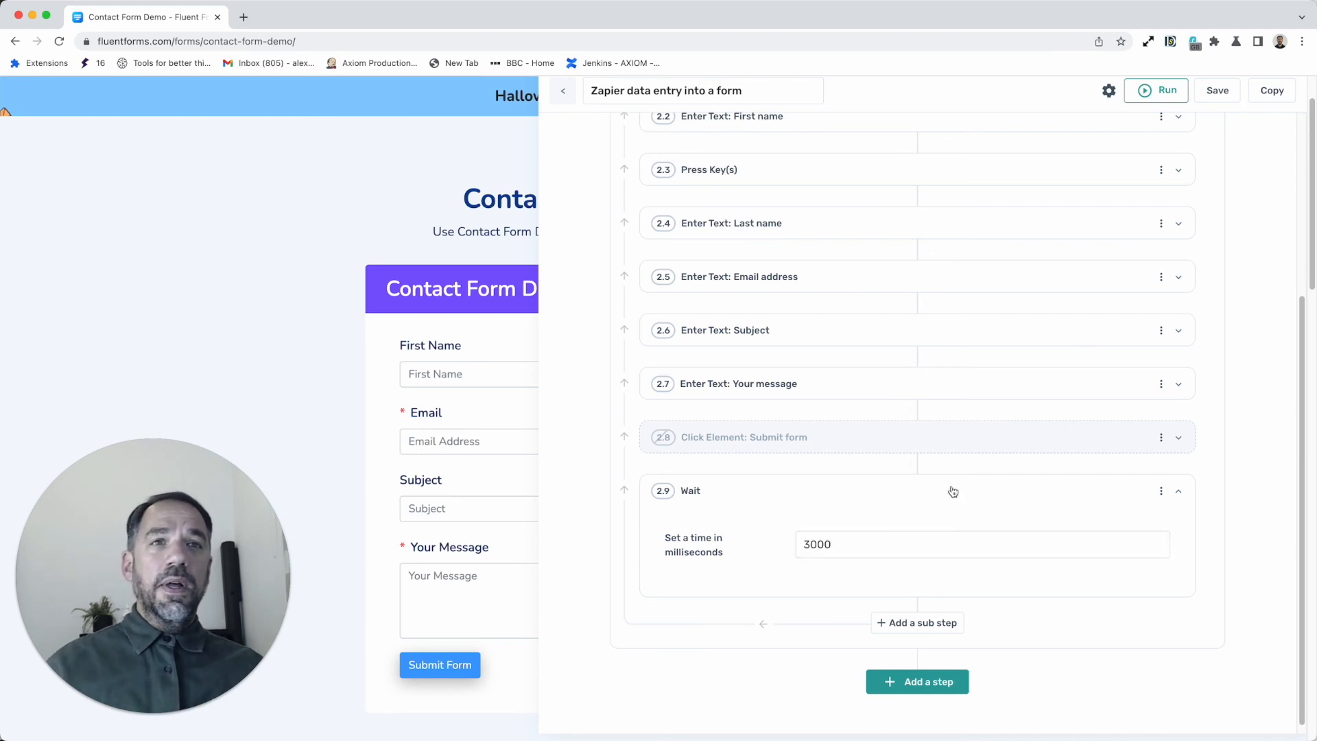
# - Review the loop's sub-steps, search the main steps that can be added for "int", and close the list without adding any
pyautogui.scroll(5, 952, 495)
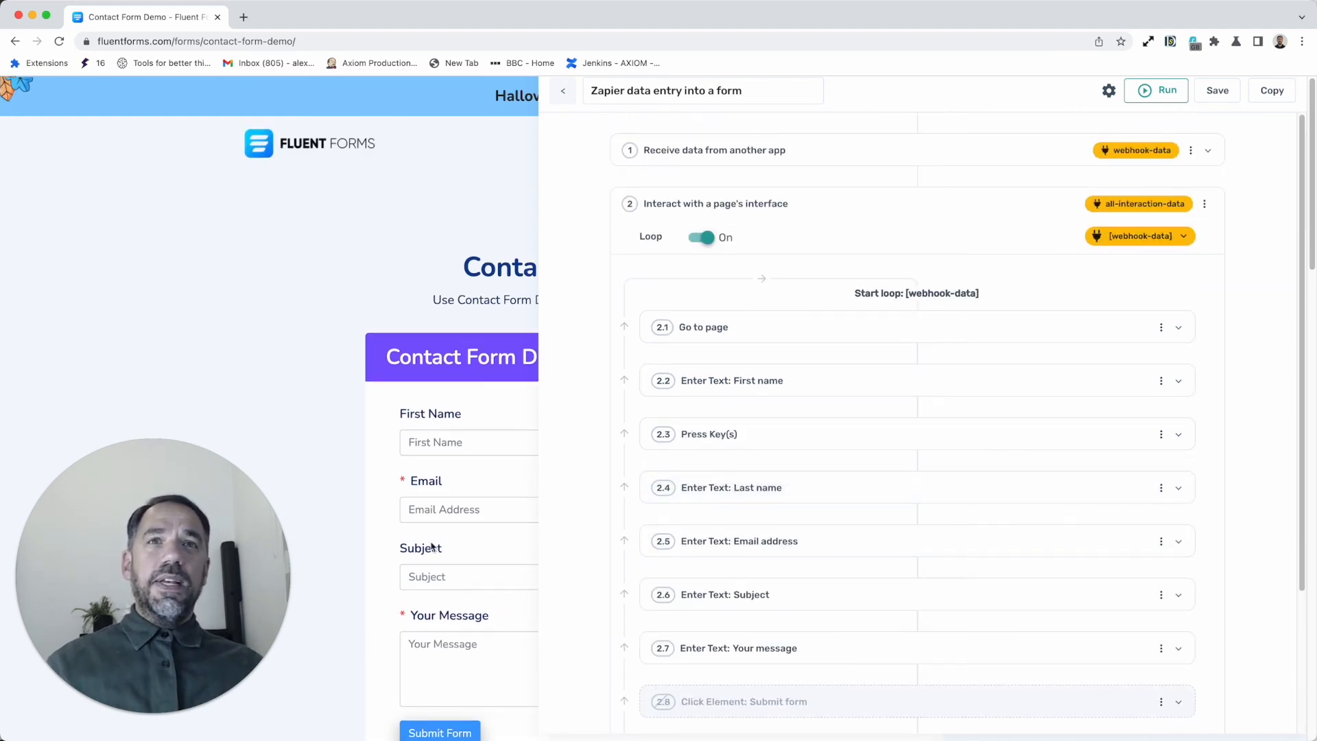
pyautogui.scroll(-1, 395, 517)
pyautogui.scroll(-3, 825, 544)
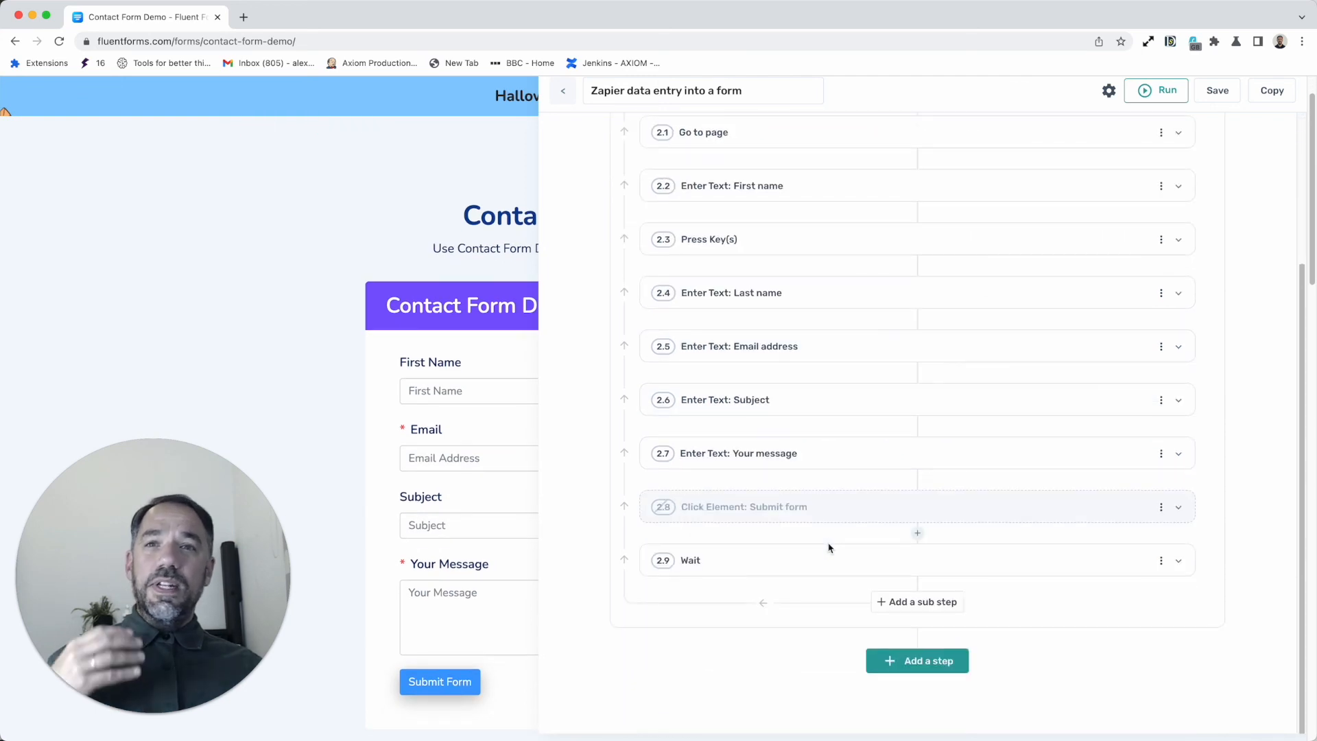
pyautogui.scroll(5, 829, 548)
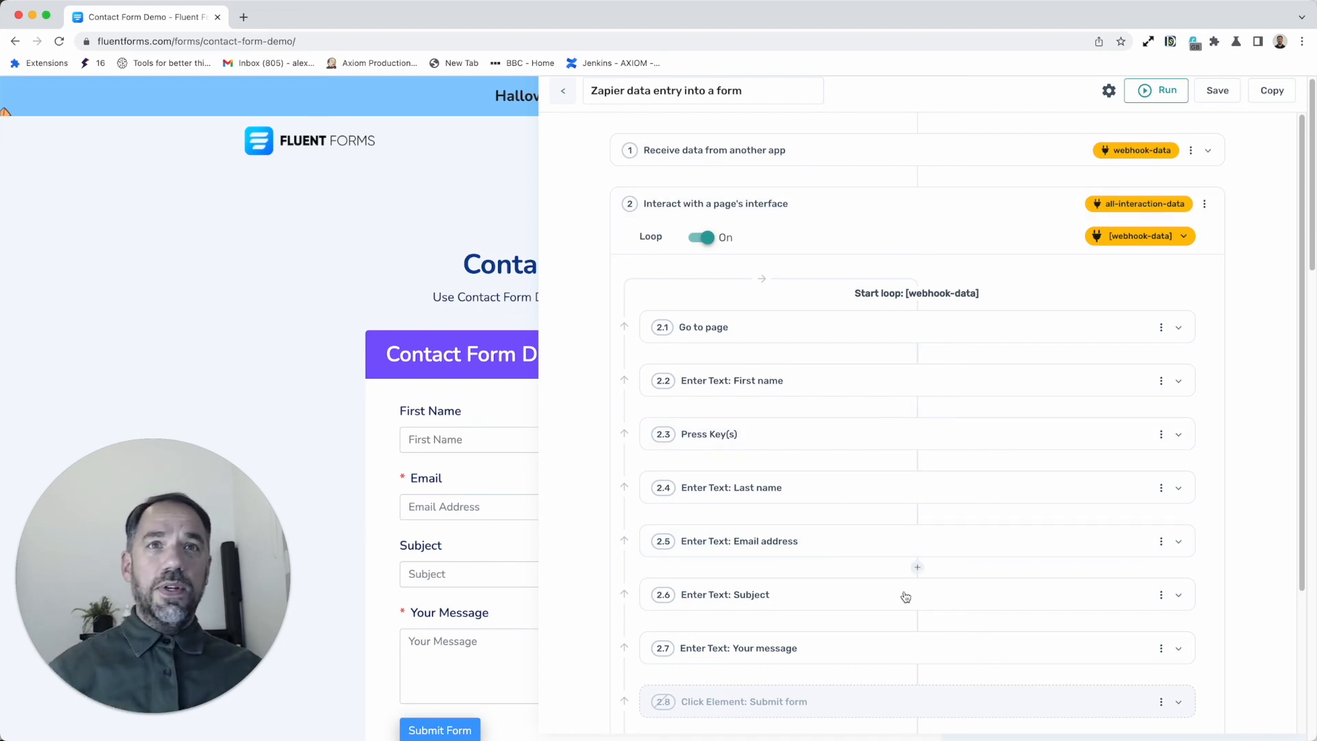
pyautogui.scroll(-3, 899, 593)
pyautogui.click(926, 663)
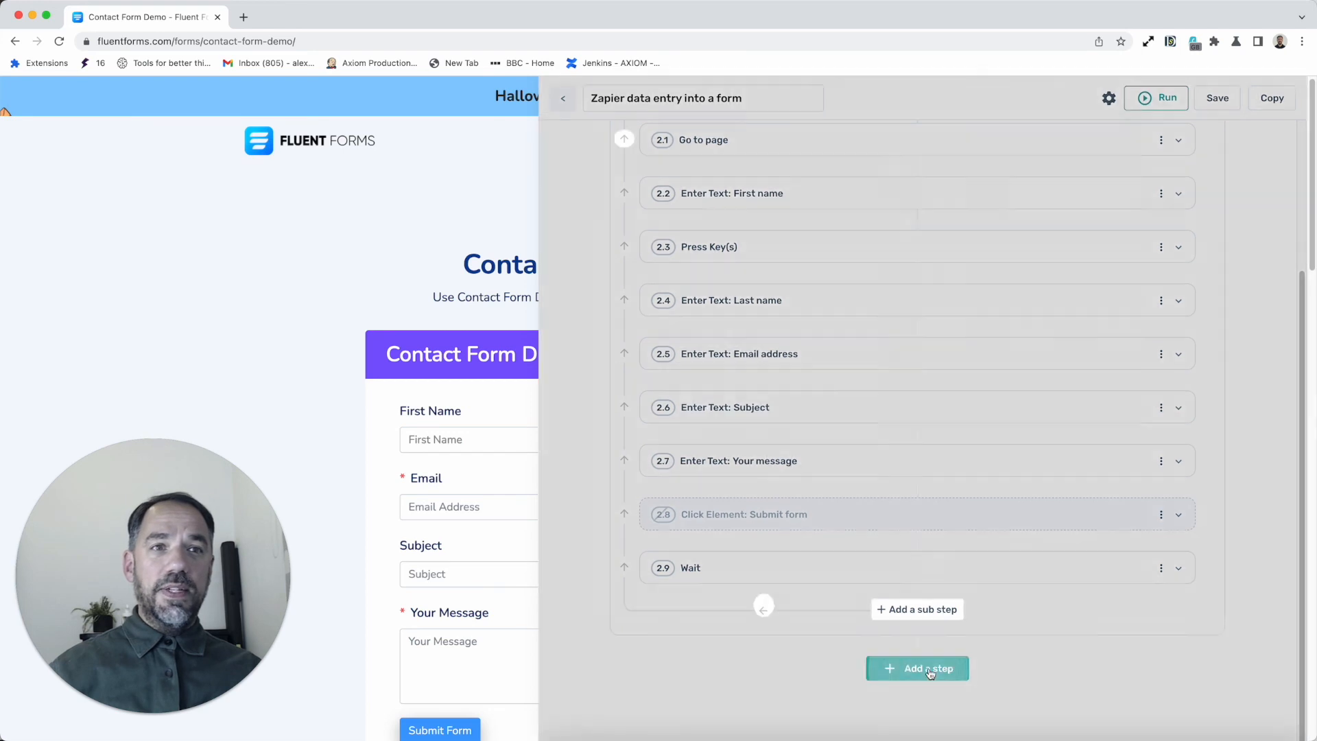
pyautogui.write('int')
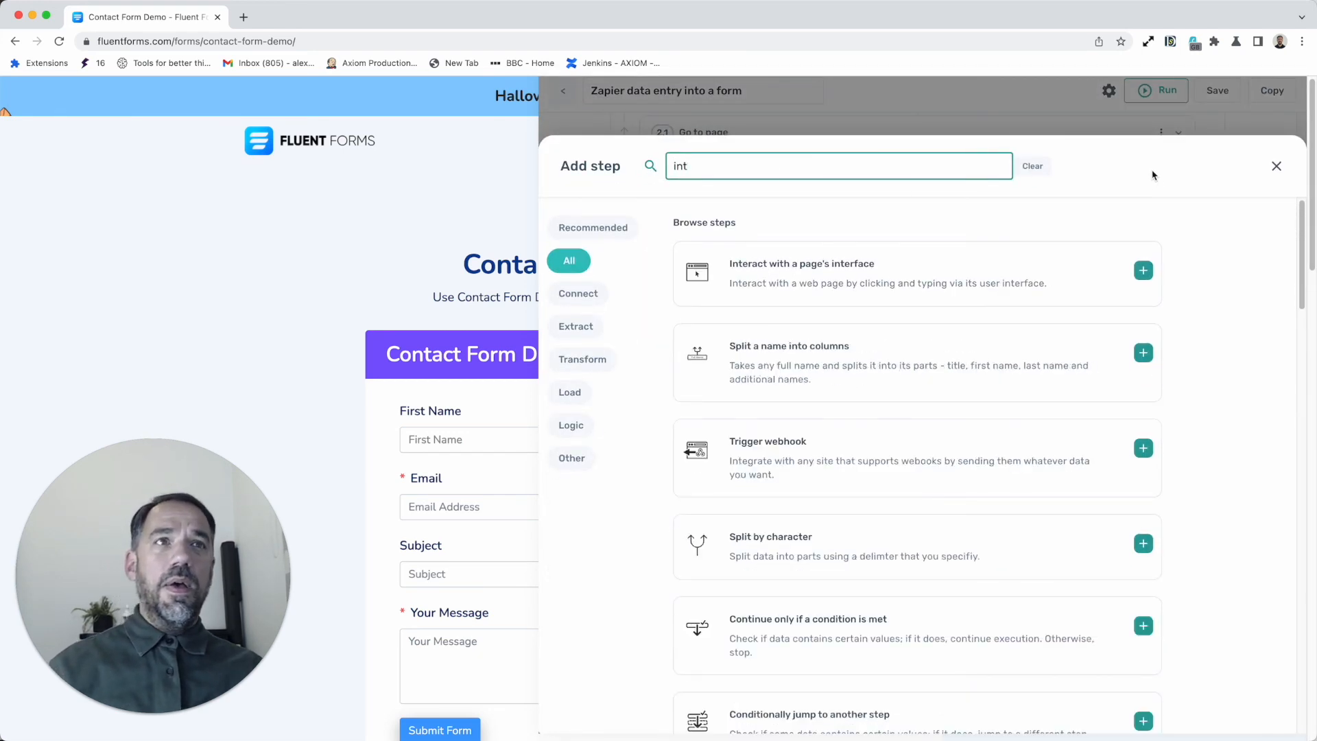
pyautogui.click(1276, 166)
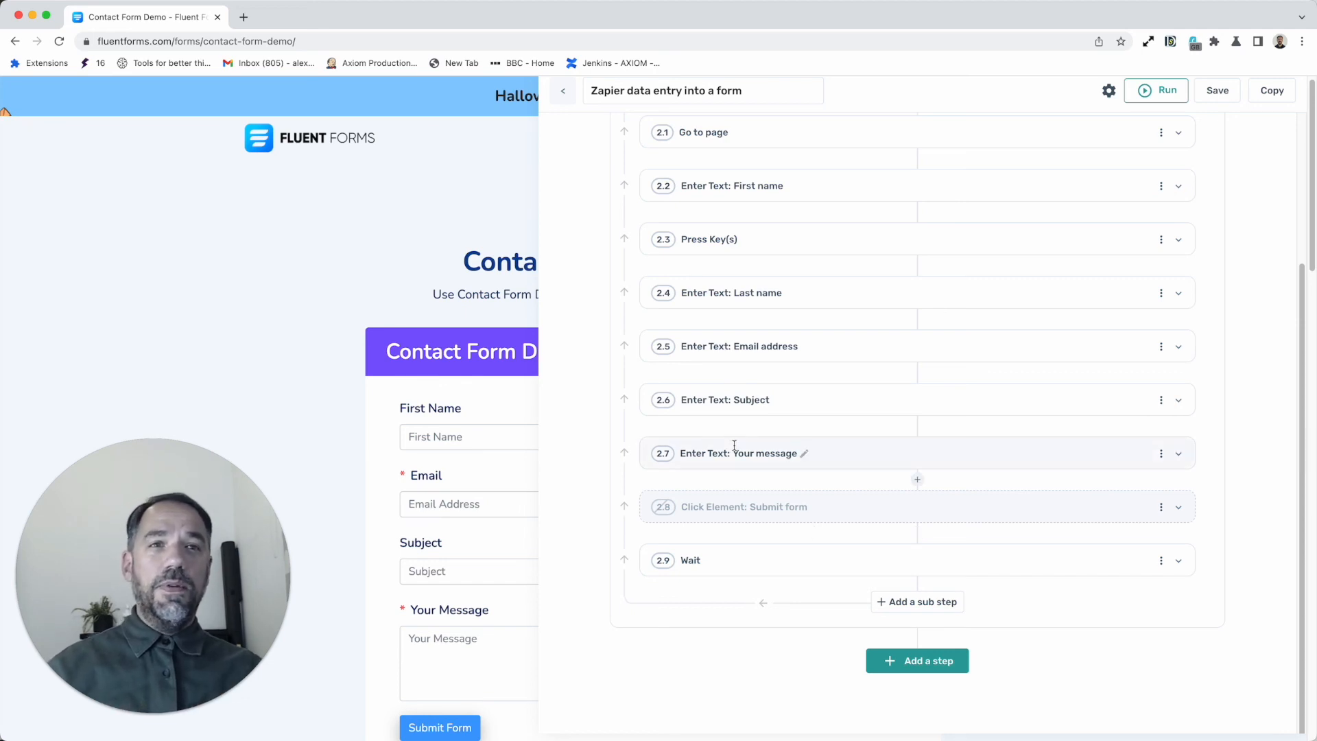
pyautogui.scroll(3, 853, 494)
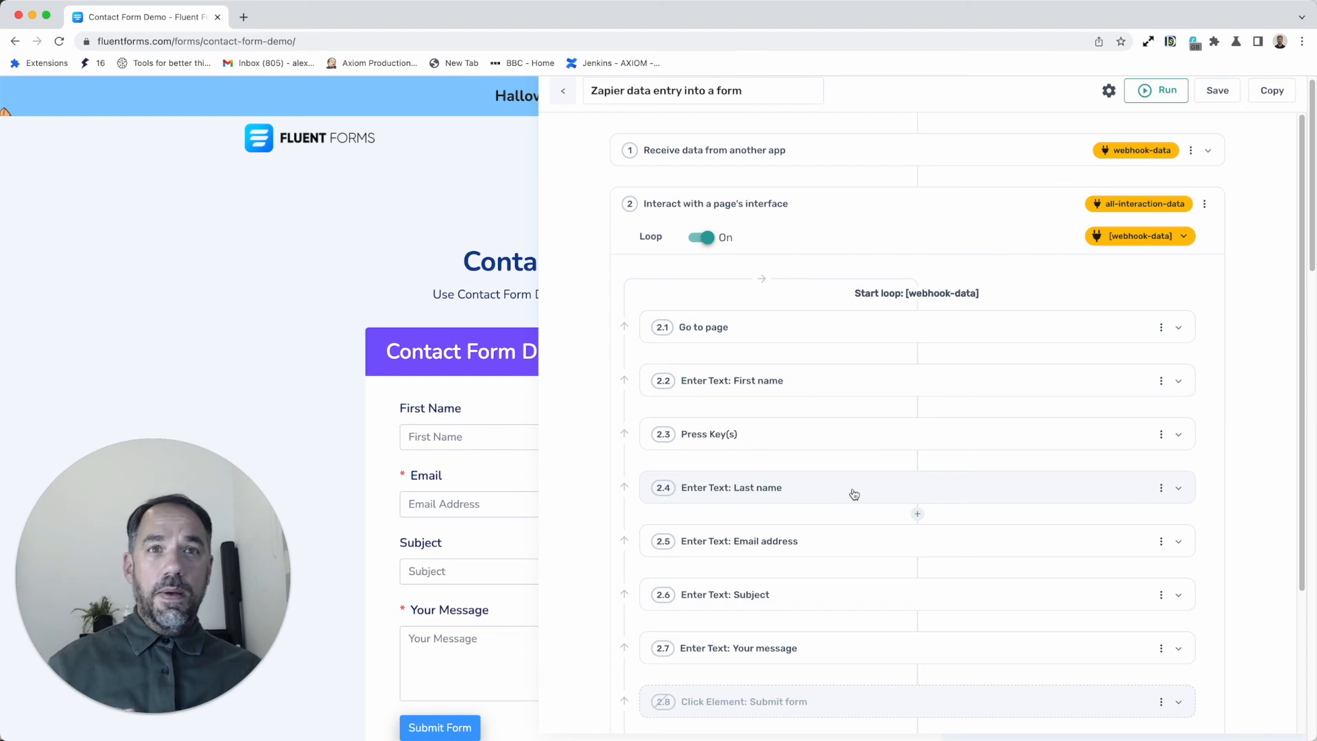
pyautogui.scroll(-3, 854, 494)
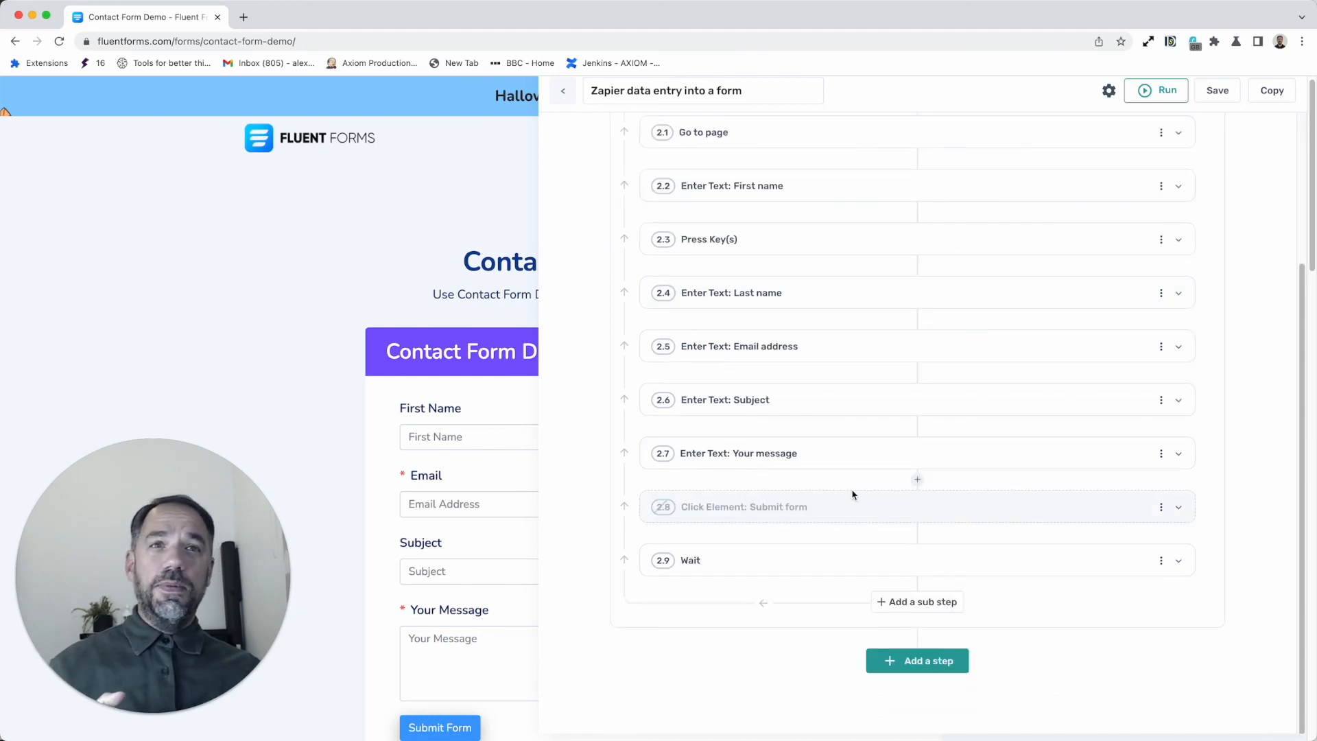